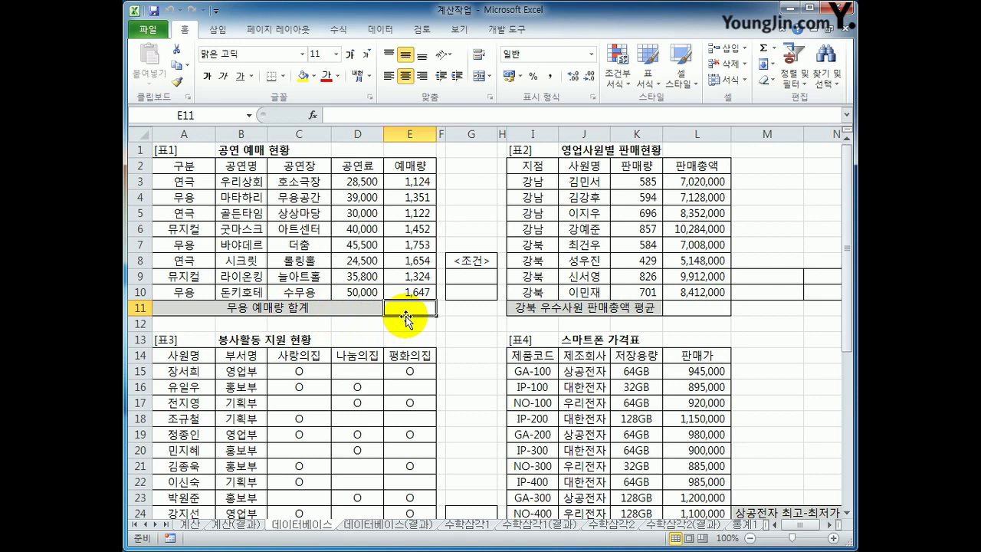
{"action": "left_click_drag", "start_coordinate": [197, 166], "coordinate": [406, 292]}
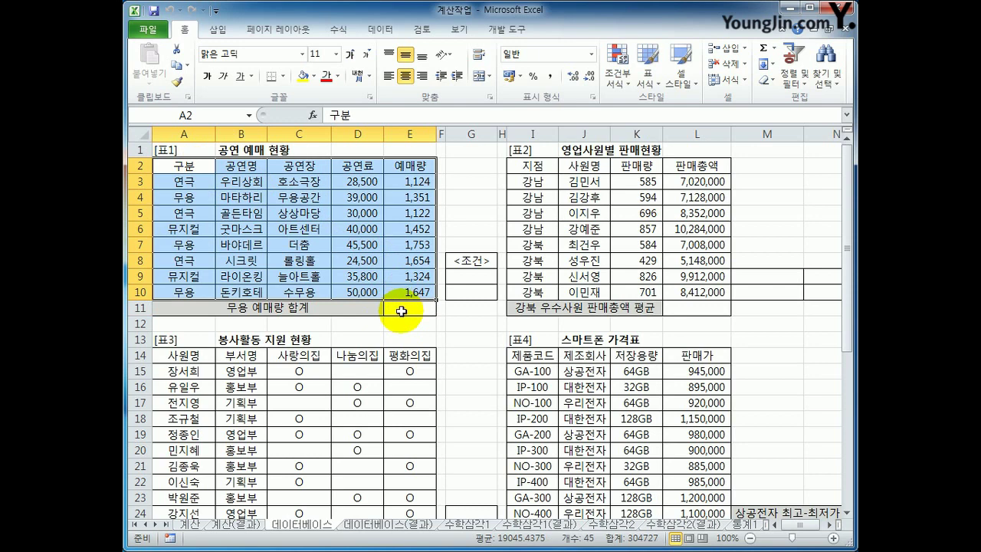
{"action": "left_click", "coordinate": [401, 311]}
{"action": "mouse_move", "coordinate": [462, 275]}
{"action": "left_mouse_down"}
{"action": "mouse_move", "coordinate": [476, 291]}
{"action": "mouse_move", "coordinate": [477, 277]}
{"action": "left_mouse_up"}
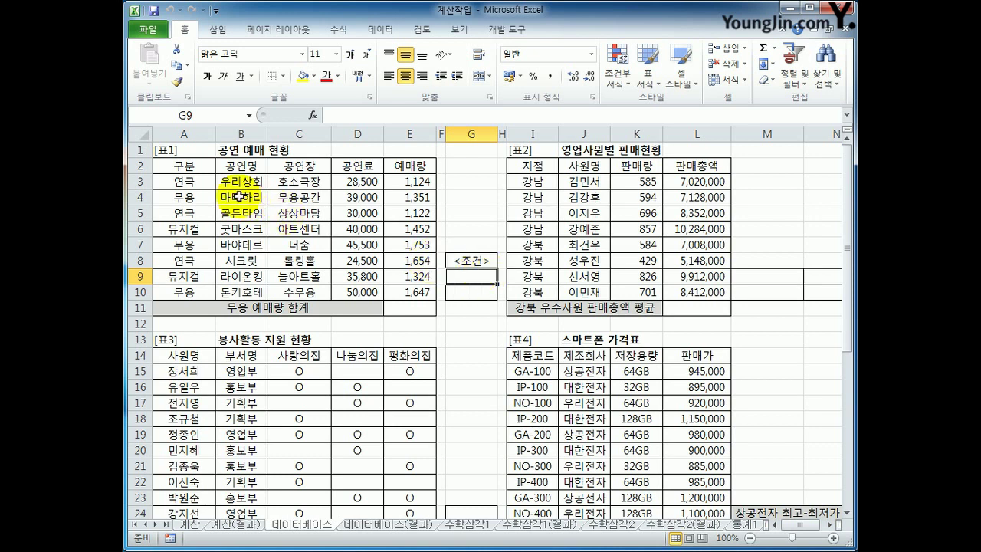
- Copy the 구분 header and a 무용 entry from table 1 into the criteria range G9:G10
{"action": "left_click", "coordinate": [188, 167]}
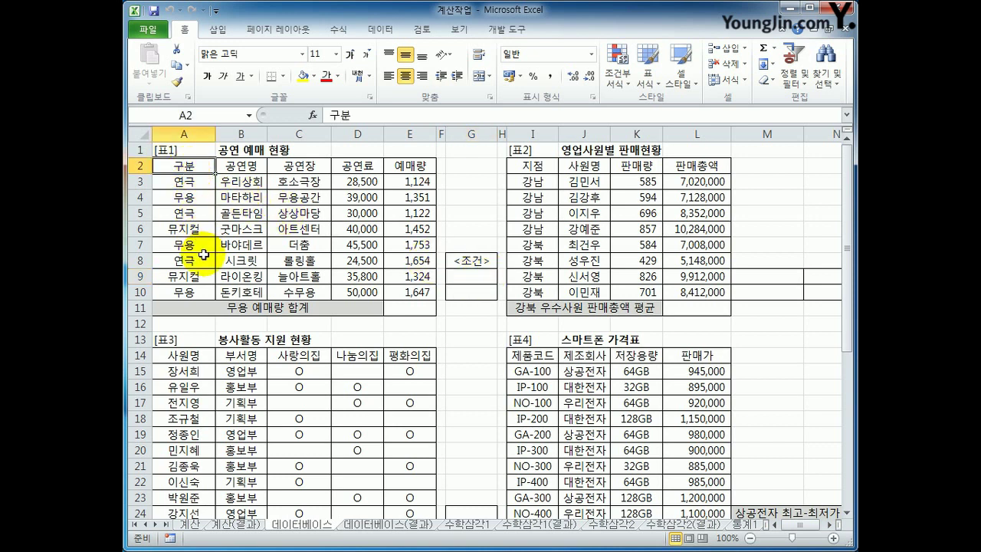
{"action": "left_click", "coordinate": [184, 200], "text": "ctrl"}
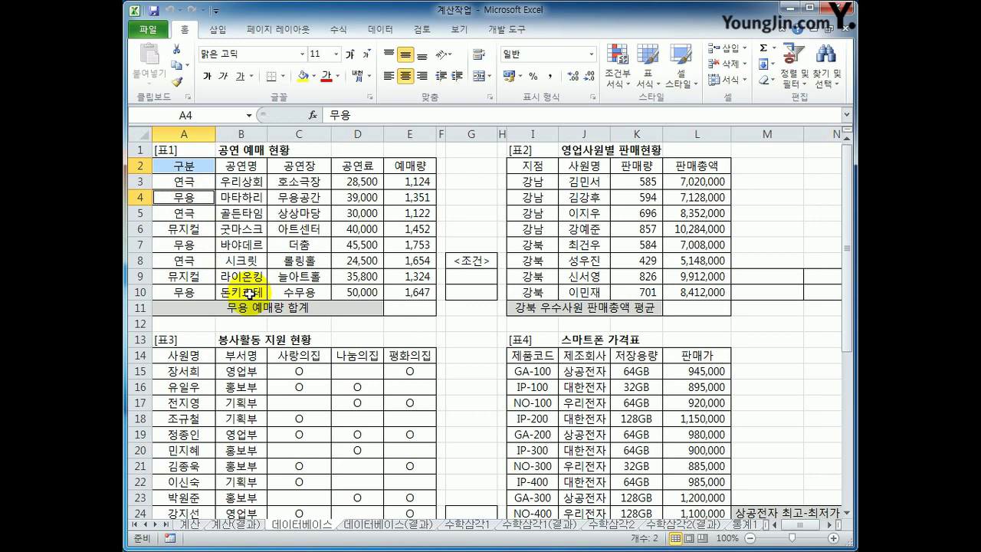
{"action": "key", "text": "ctrl+c"}
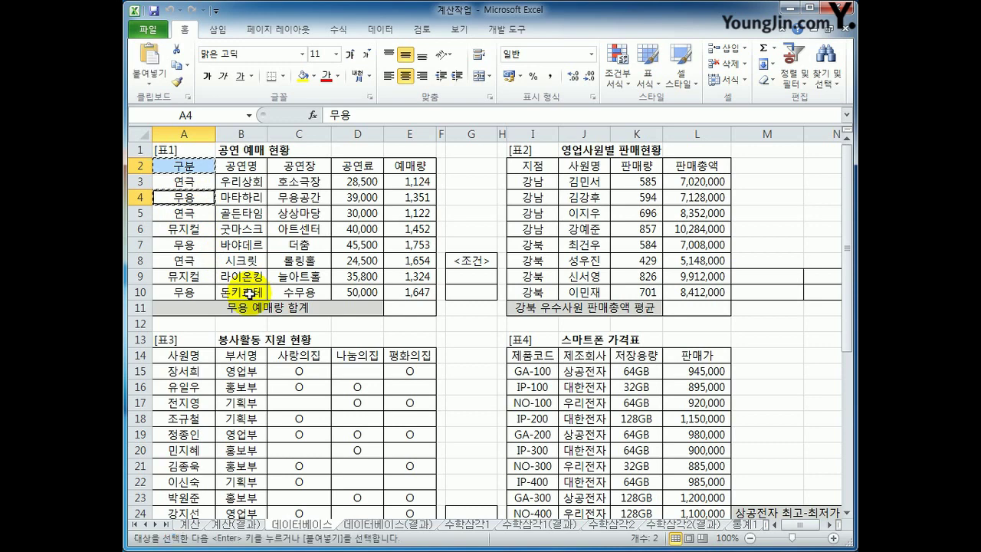
{"action": "left_click", "coordinate": [464, 278]}
{"action": "key", "text": "ctrl+v"}
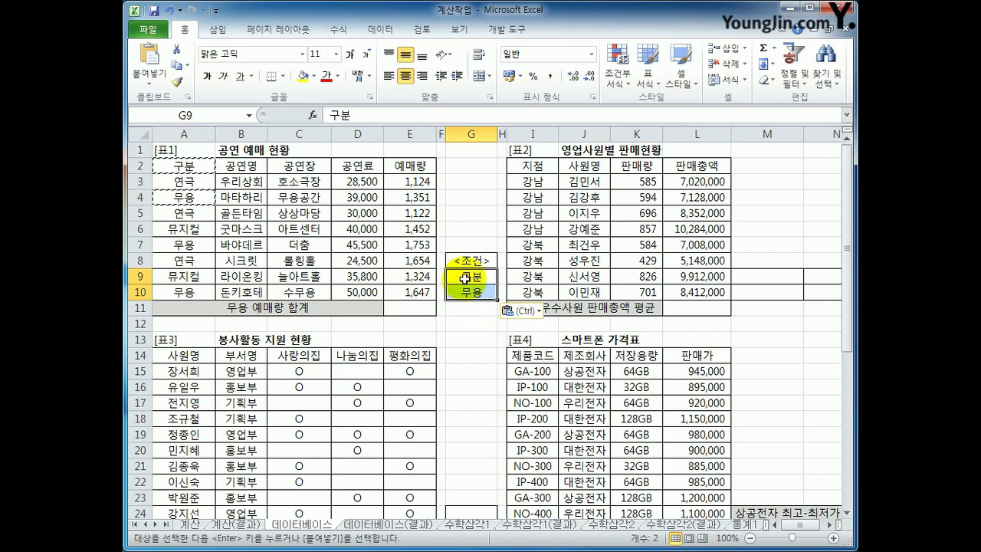
{"action": "left_click_drag", "start_coordinate": [463, 277], "coordinate": [467, 292]}
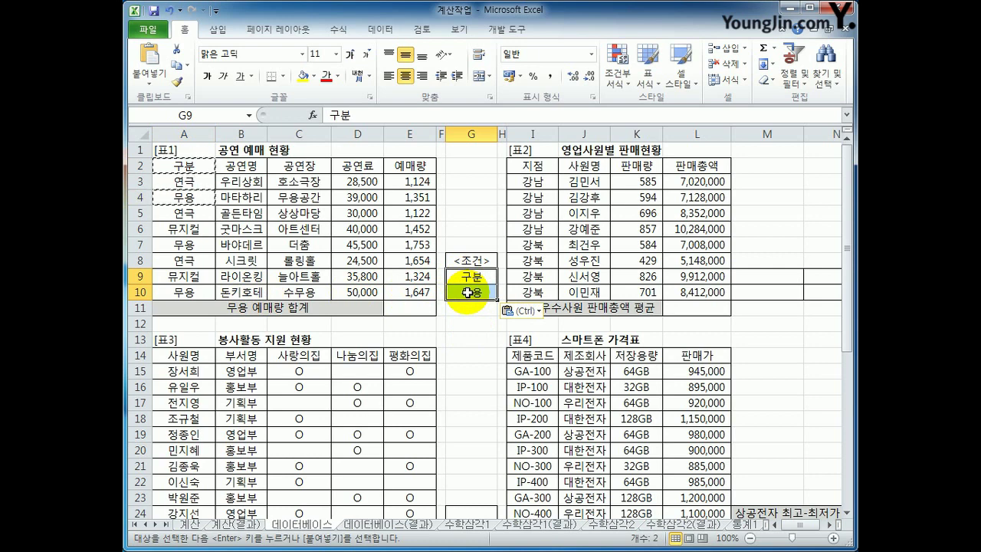
- Start a DSUM formula in E11 with the table range A2:E10 as its database argument
{"action": "left_click", "coordinate": [410, 308]}
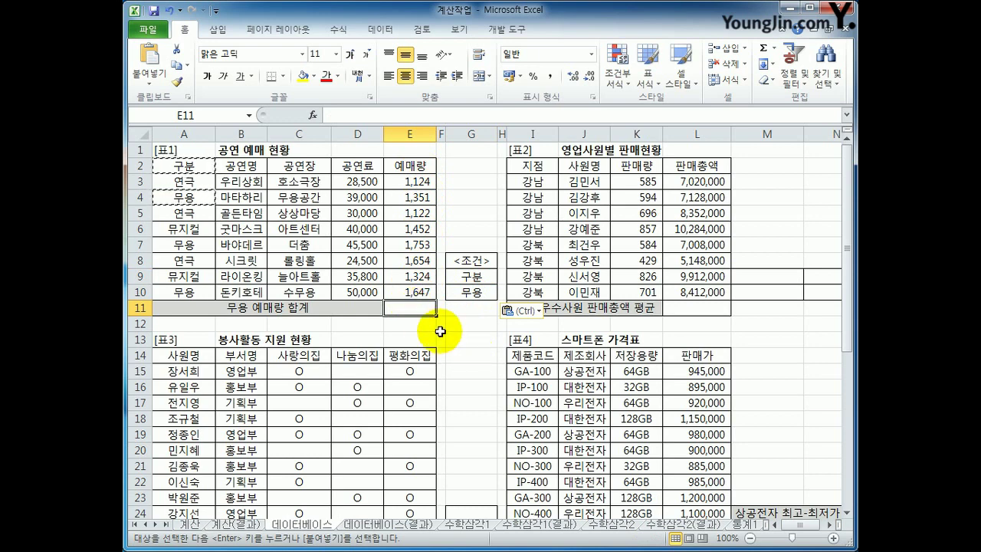
{"action": "type", "text": "="}
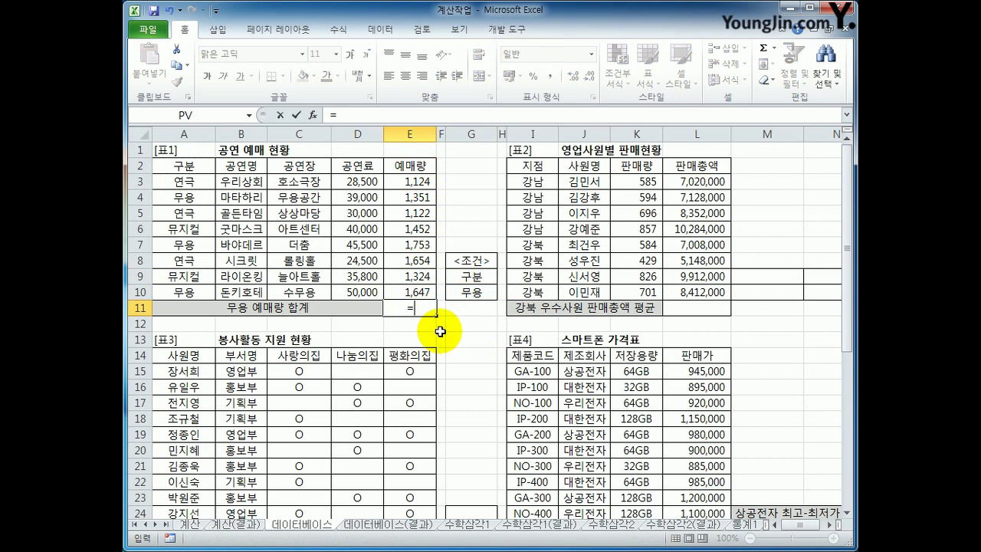
{"action": "type", "text": "dsu"}
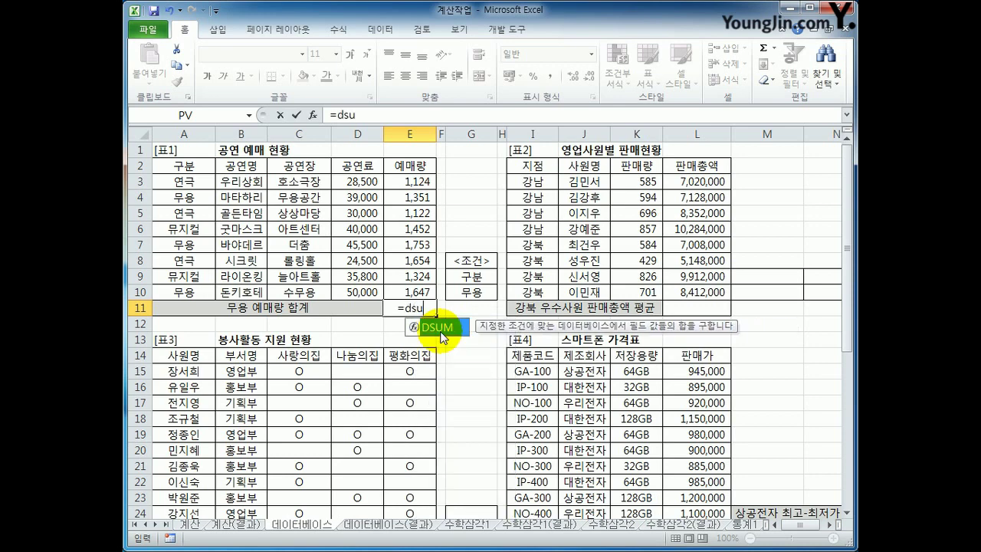
{"action": "type", "text": "m"}
{"action": "double_click", "coordinate": [440, 332]}
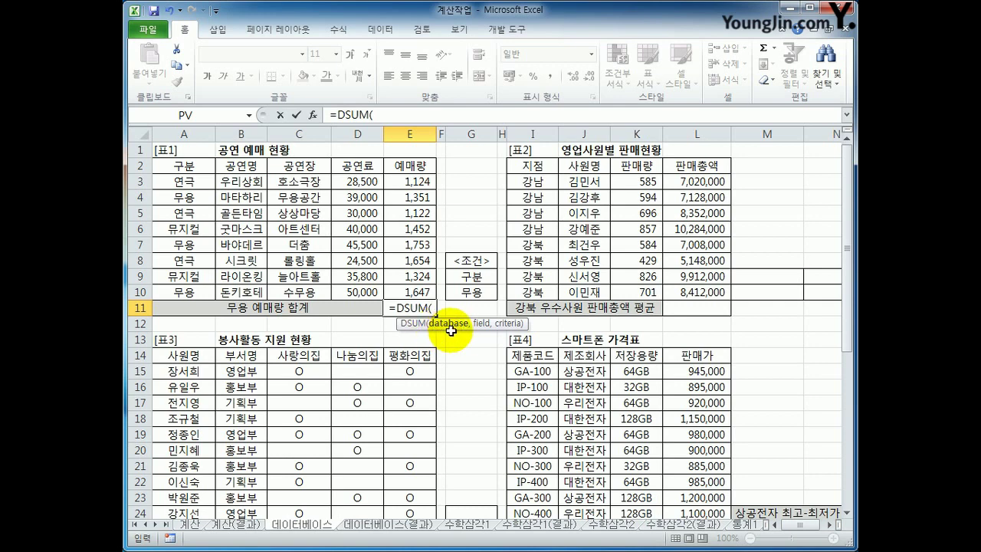
{"action": "left_click_drag", "start_coordinate": [196, 170], "coordinate": [410, 293]}
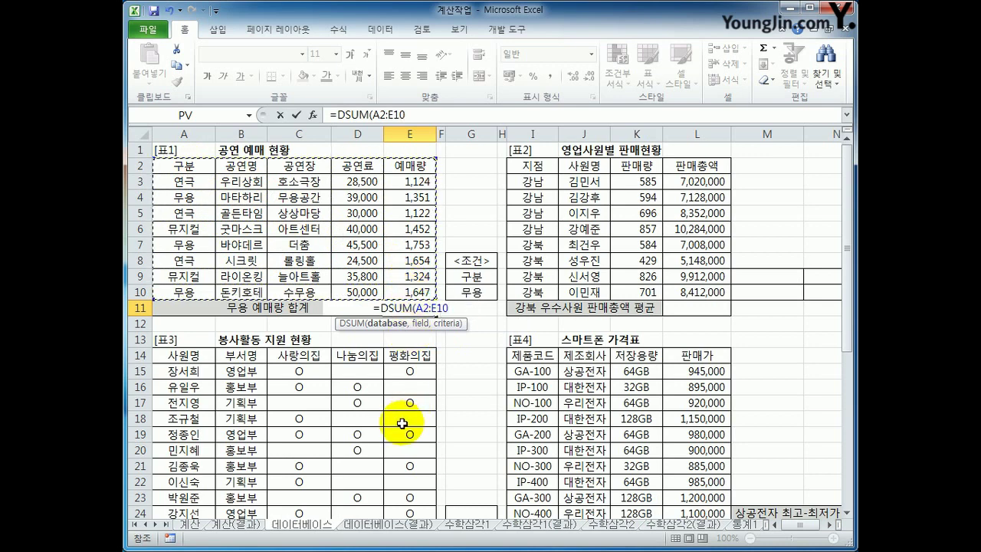
{"action": "type", "text": ","}
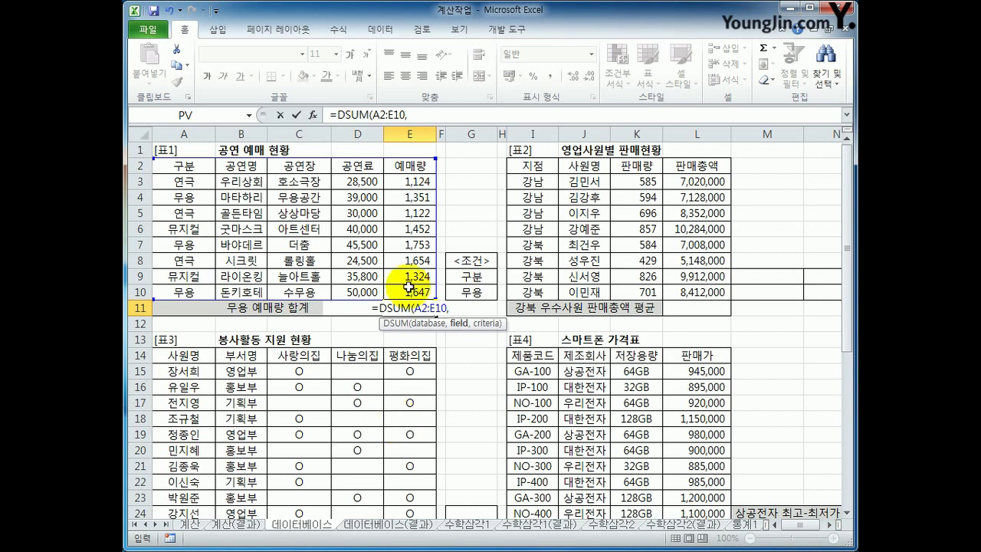
{"action": "left_click", "coordinate": [412, 166]}
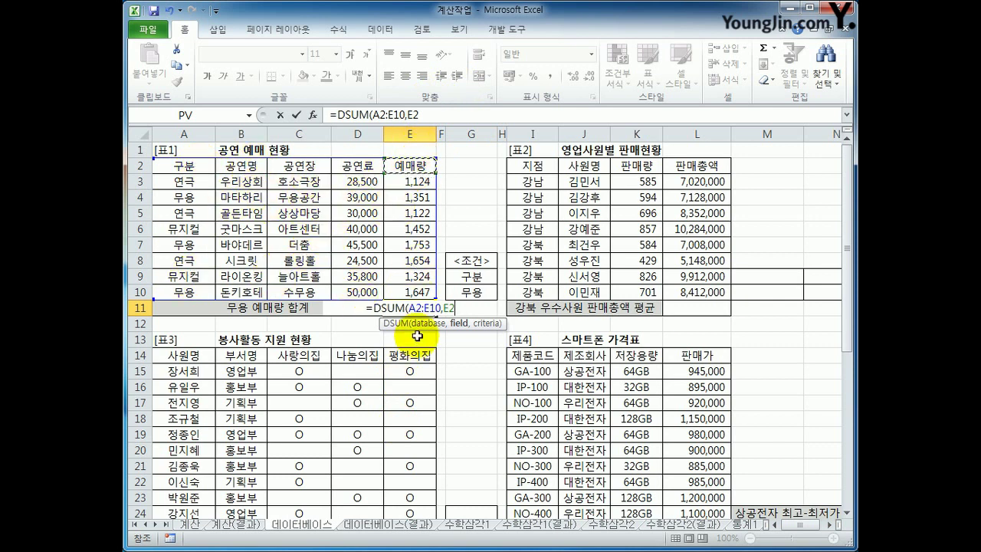
{"action": "key", "text": "BackSpace"}
{"action": "key", "text": "BackSpace"}
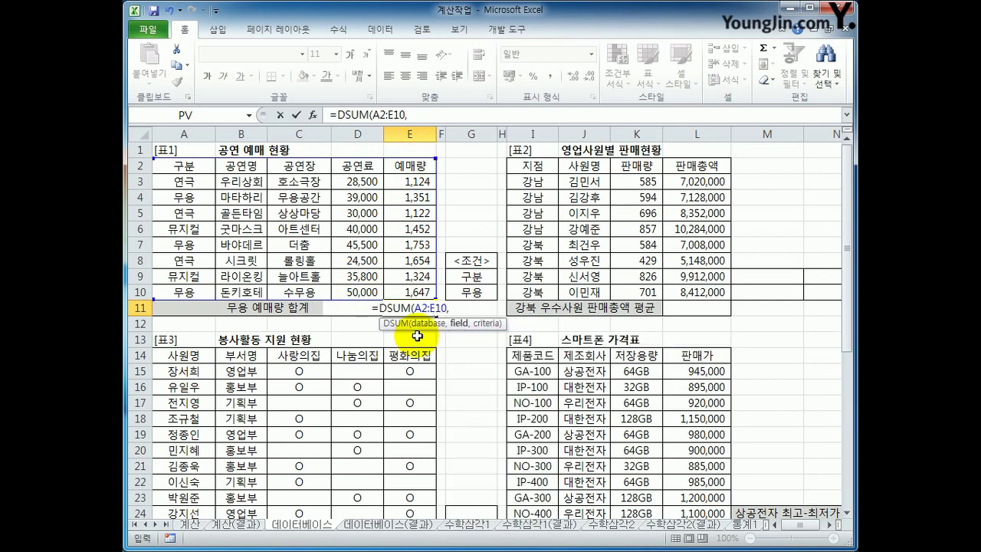
- Complete the DSUM arguments with field number 5 and criteria range G9:G10, and close the parenthesis
{"action": "type", "text": "5"}
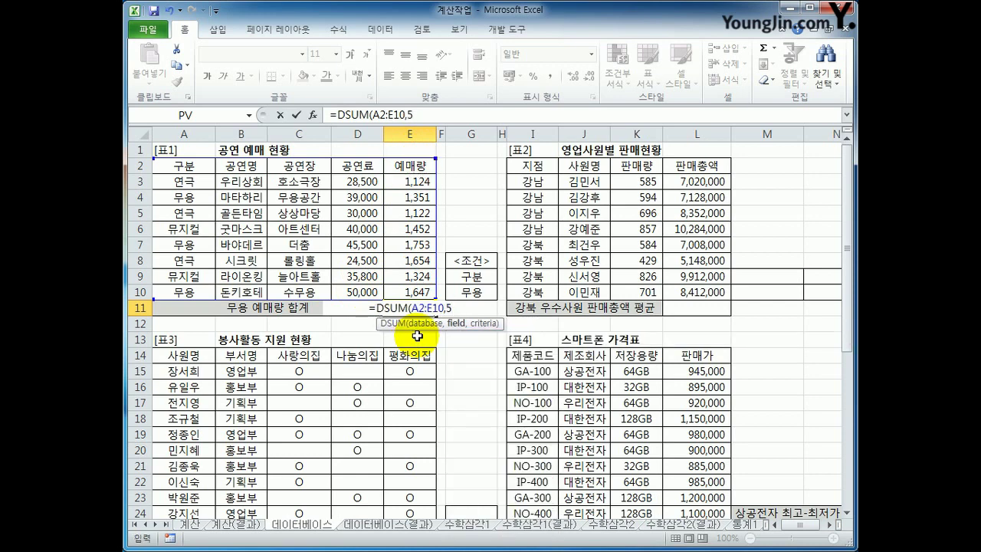
{"action": "type", "text": ","}
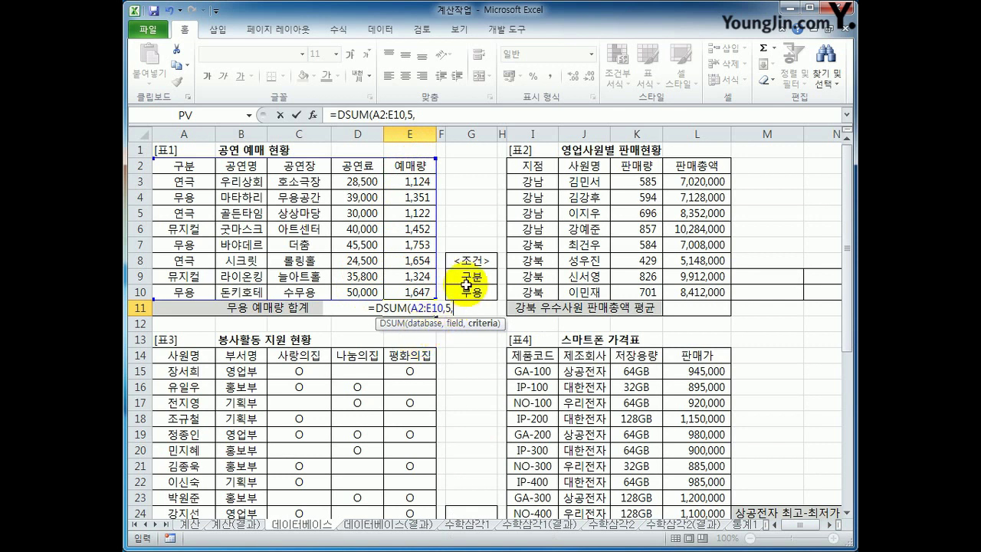
{"action": "left_click_drag", "start_coordinate": [463, 276], "coordinate": [466, 289]}
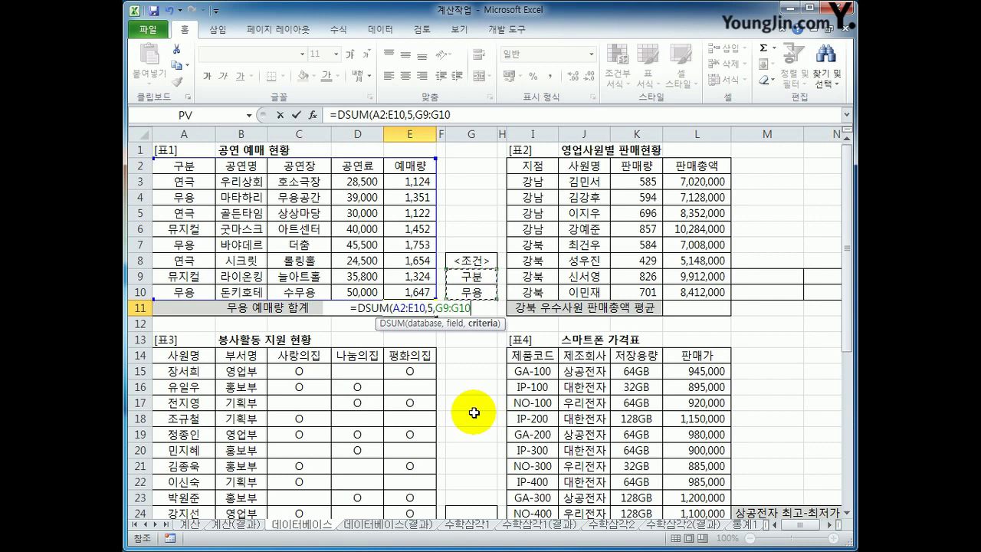
{"action": "type", "text": ")"}
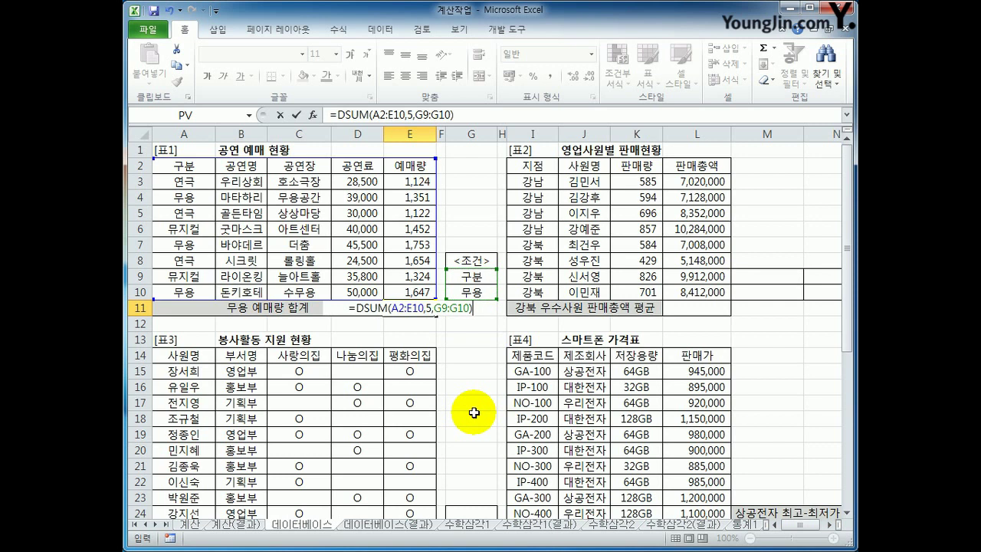
- Append the text "매" to the DSUM result using &, and commit the formula in E11
{"action": "type", "text": "&"}
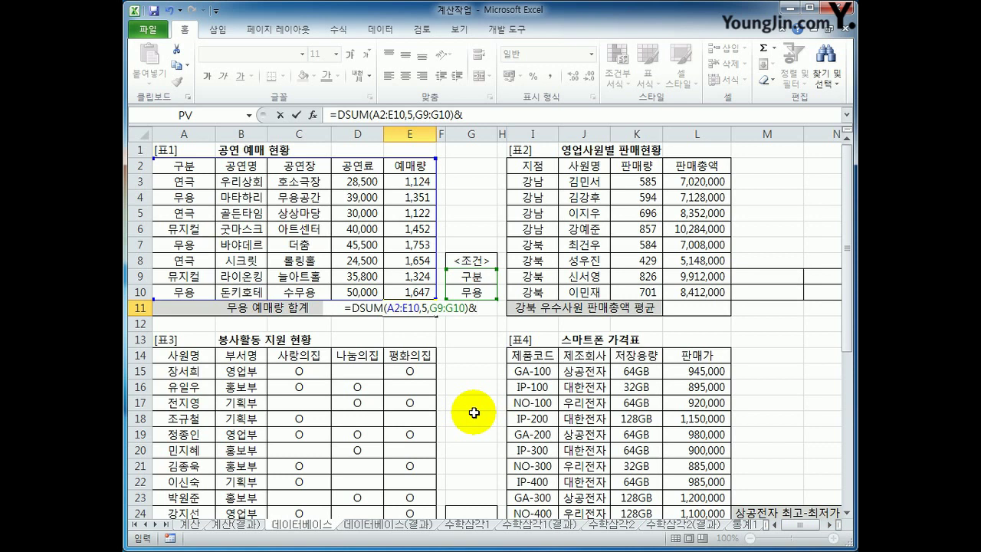
{"action": "type", "text": "\""}
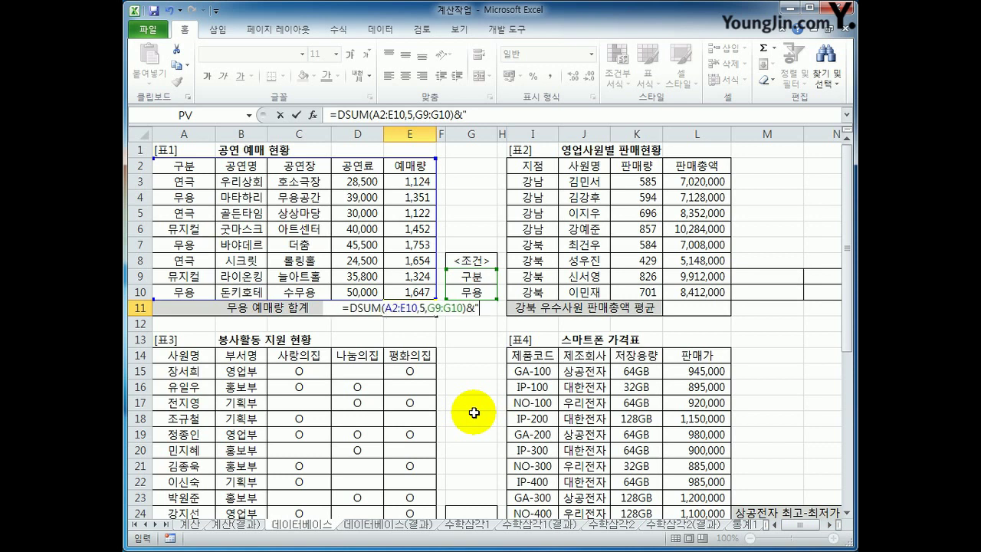
{"action": "type", "text": "매\""}
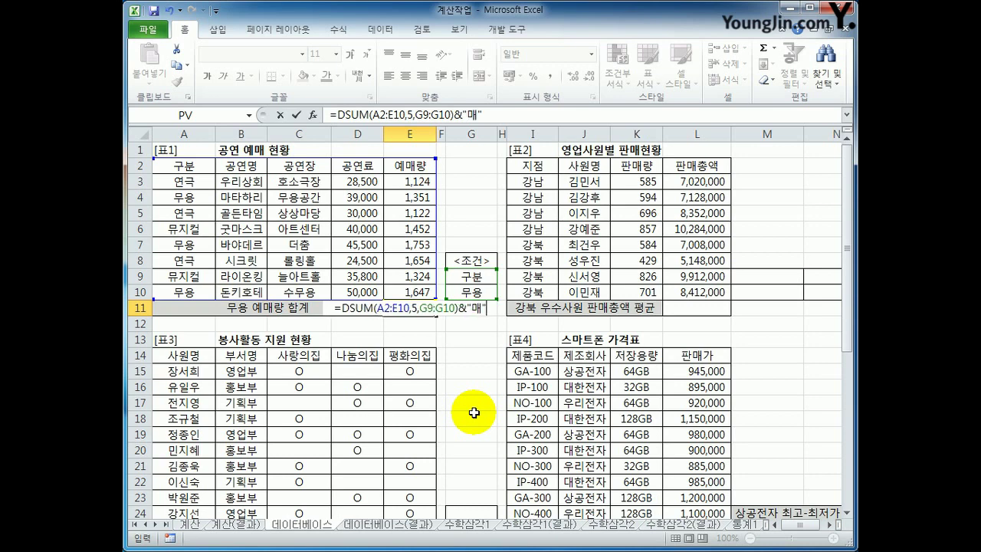
{"action": "key", "text": "Return"}
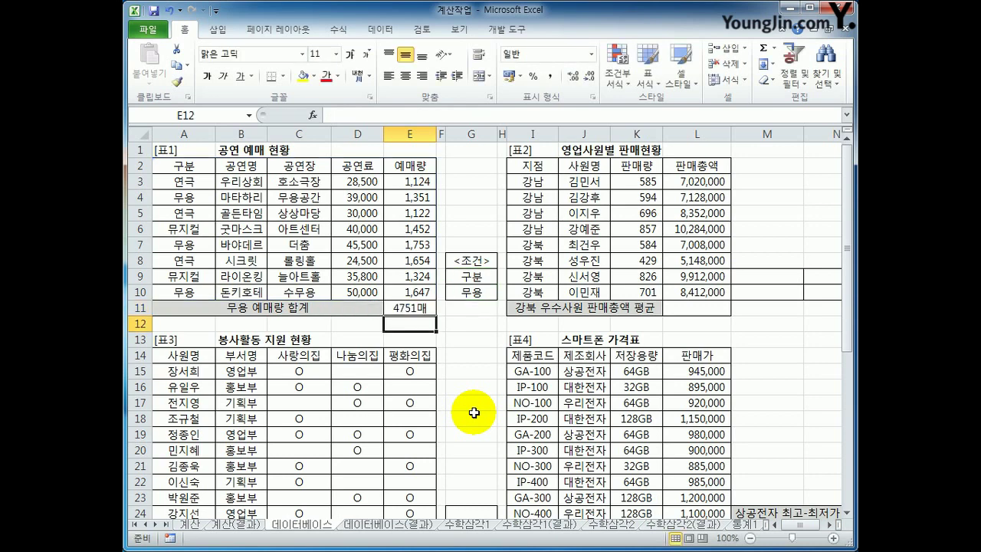
{"action": "key", "text": "Up"}
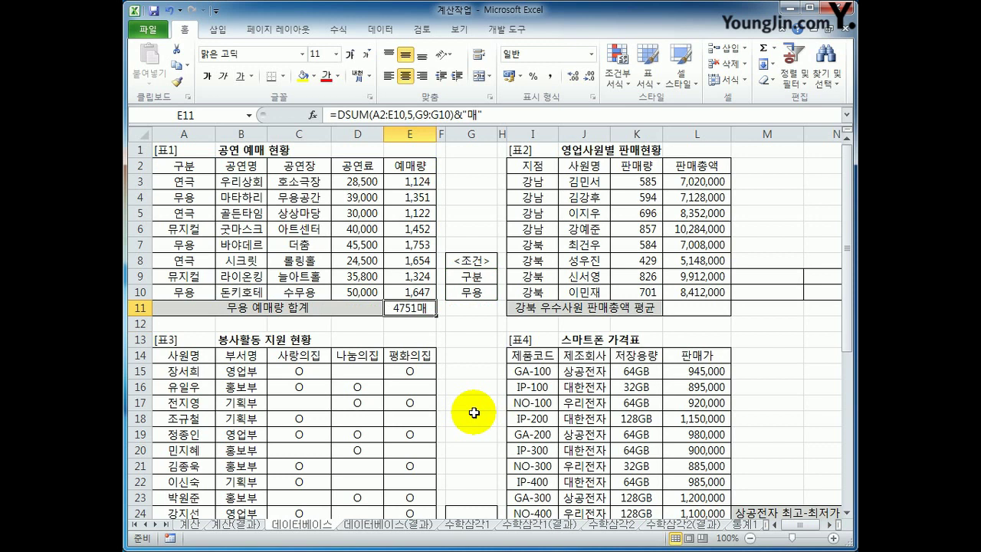
- Copy the 지점 header and a 강북 entry from table 2 into the criteria cells M9:M10
{"action": "left_click", "coordinate": [767, 277]}
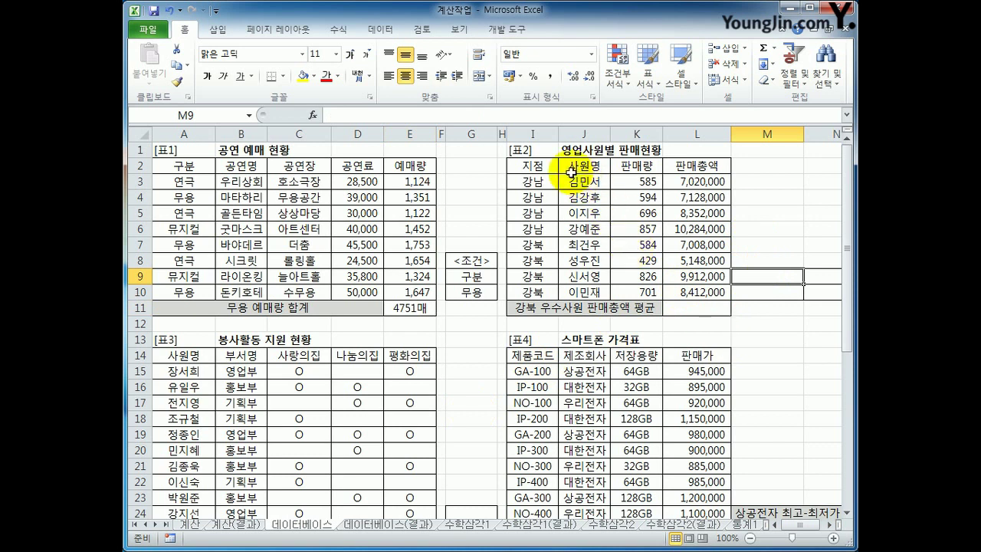
{"action": "left_click", "coordinate": [537, 165]}
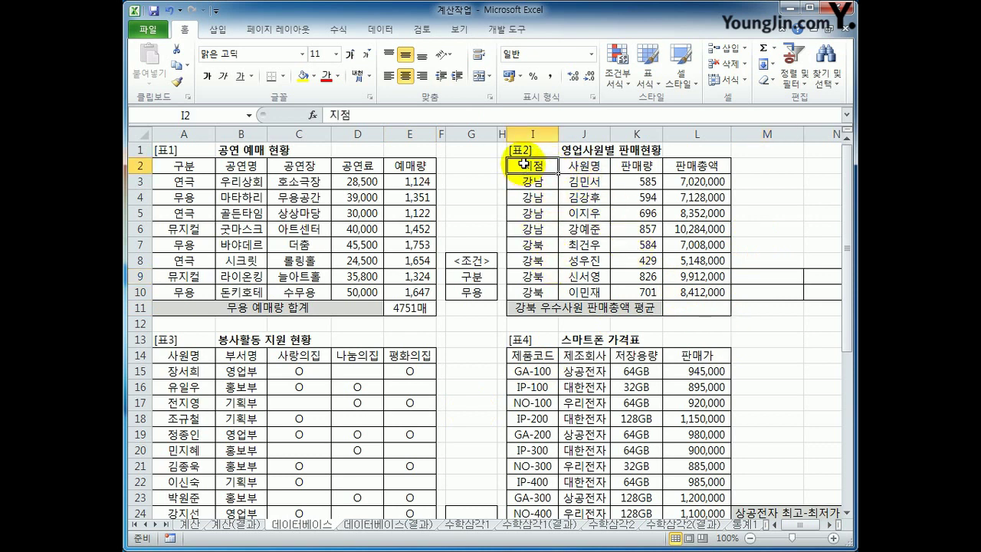
{"action": "mouse_move", "coordinate": [531, 164]}
{"action": "left_mouse_down"}
{"action": "mouse_move", "coordinate": [529, 177]}
{"action": "mouse_move", "coordinate": [527, 167]}
{"action": "left_mouse_up"}
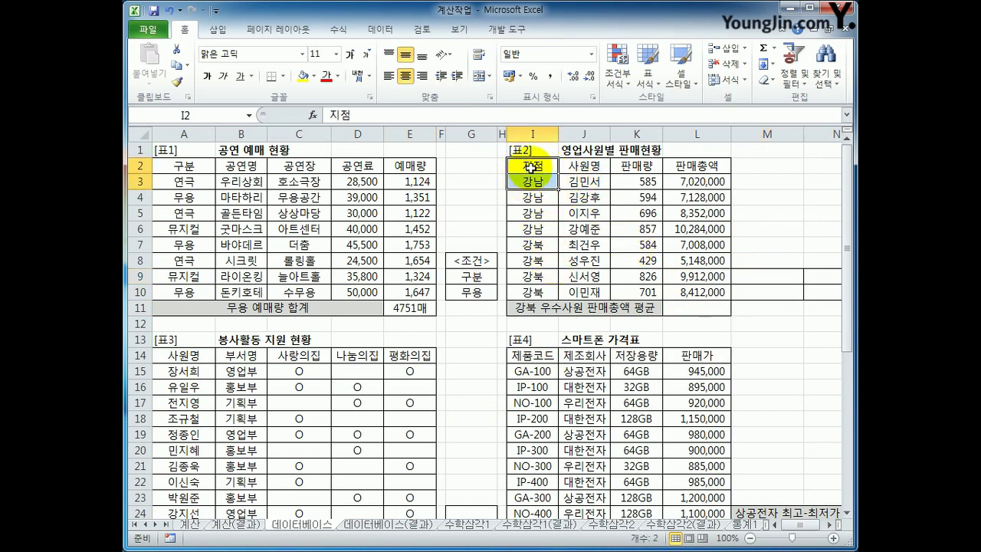
{"action": "left_click", "coordinate": [533, 244], "text": "ctrl"}
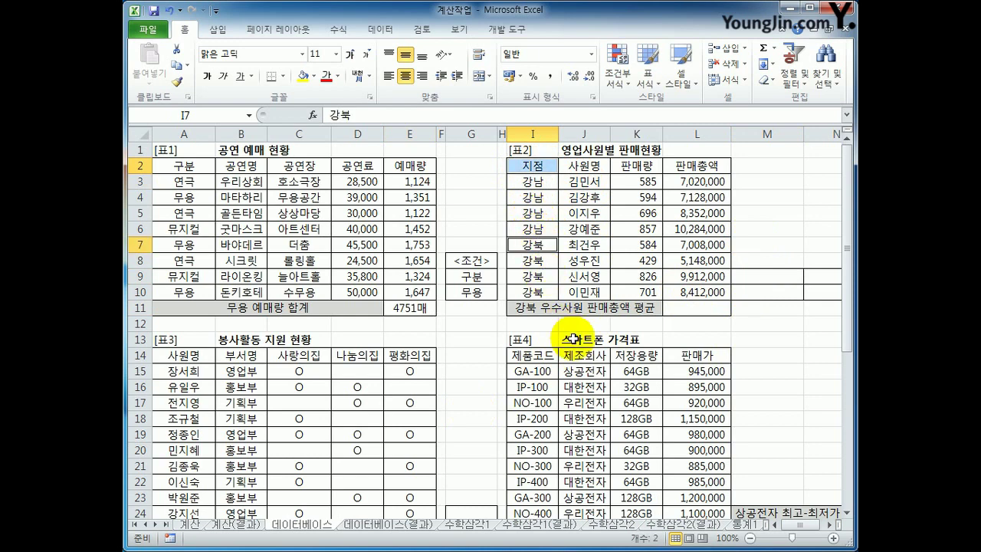
{"action": "key", "text": "ctrl+c"}
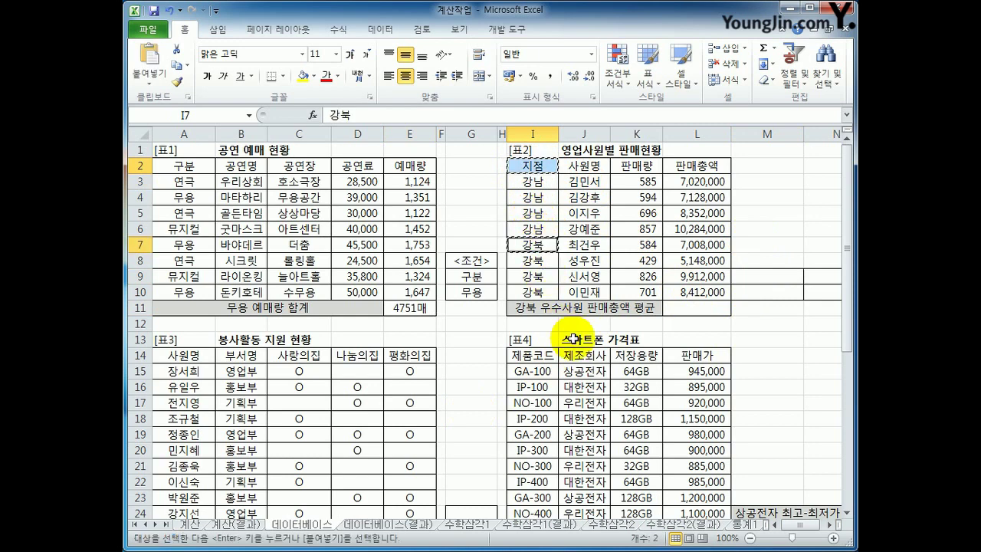
{"action": "left_click", "coordinate": [749, 277]}
{"action": "key", "text": "ctrl+v"}
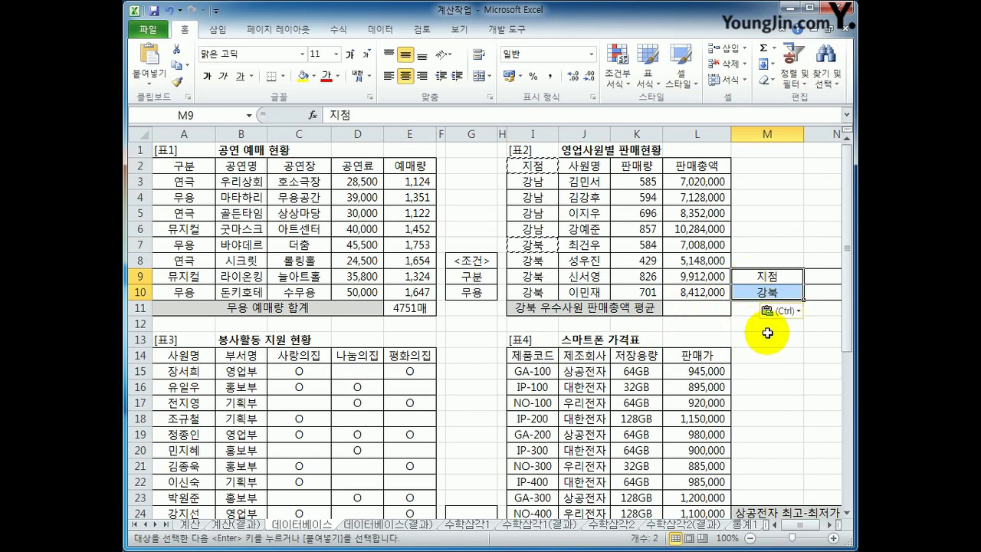
- Copy the 판매량 header from table 2 into criteria cell N9
{"action": "left_click", "coordinate": [650, 170]}
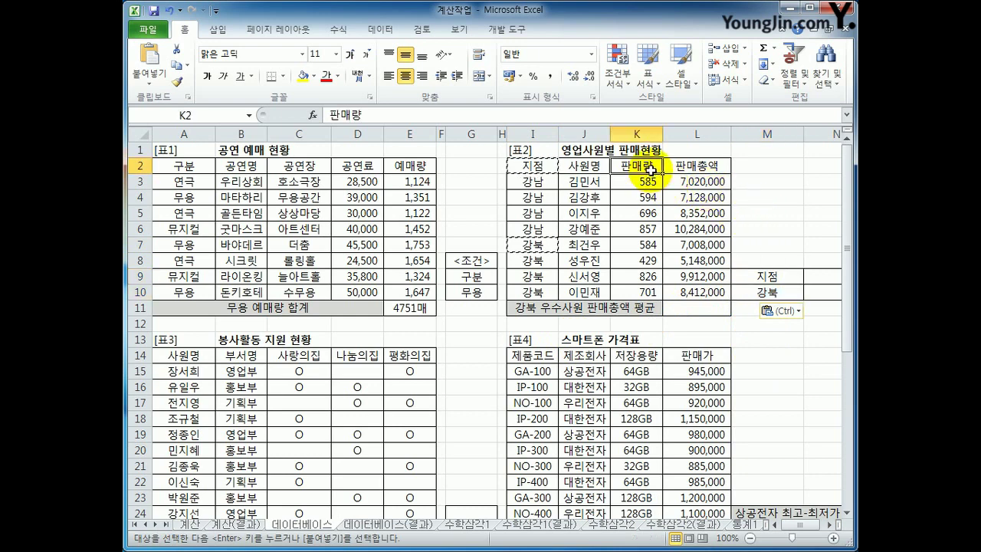
{"action": "key", "text": "ctrl+c"}
{"action": "left_click", "coordinate": [818, 277]}
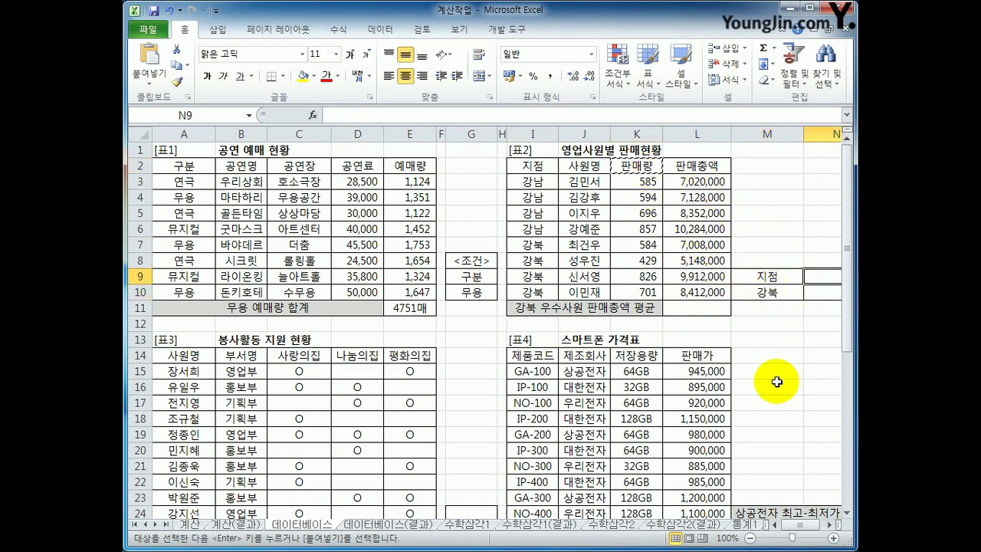
{"action": "key", "text": "ctrl+v"}
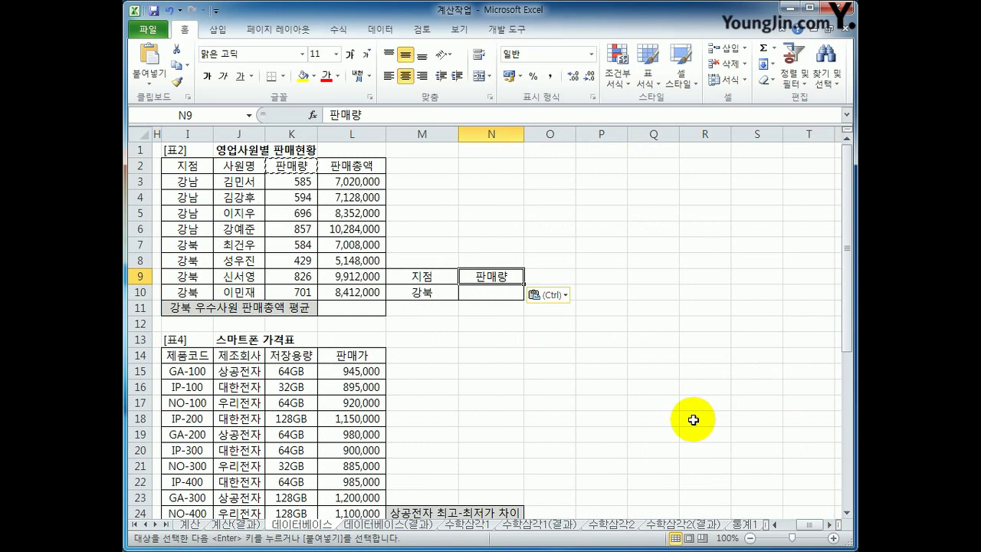
- Enter the condition >=700 under the 판매량 criteria header in N10
{"action": "left_click", "coordinate": [497, 292]}
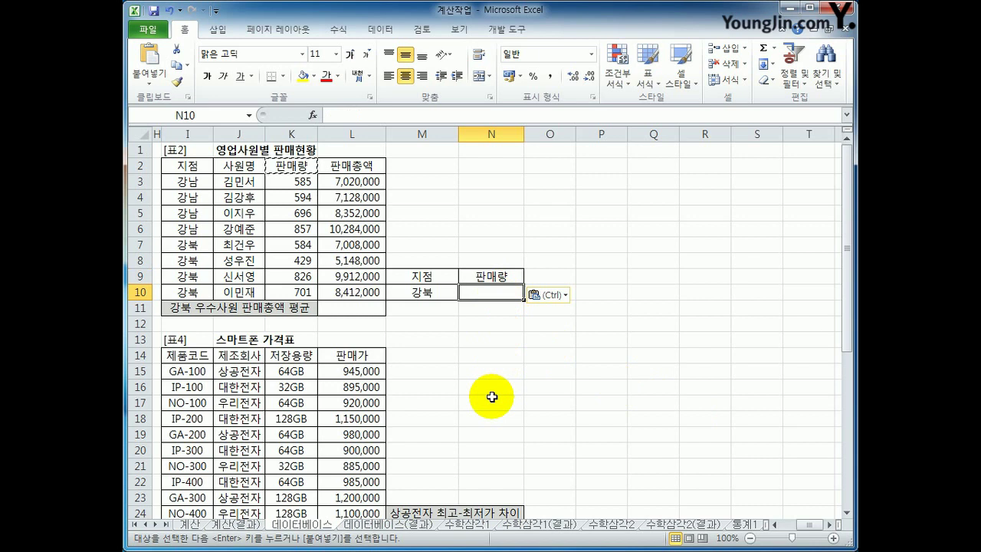
{"action": "type", "text": ">="}
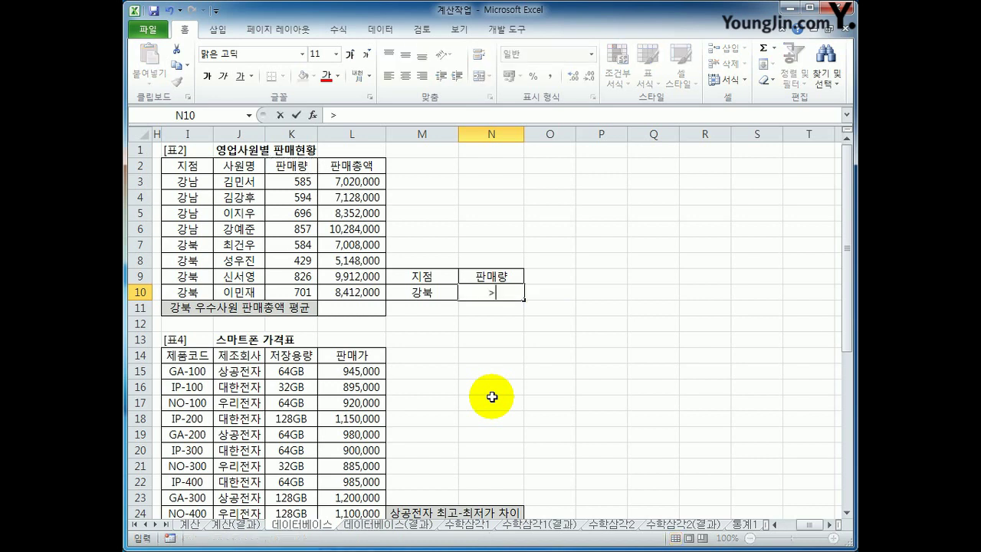
{"action": "type", "text": "00"}
{"action": "key", "text": "Return"}
- List the comparison terms 이상 with >= and 이하 with <= in cells N2:O3
{"action": "left_click", "coordinate": [445, 165]}
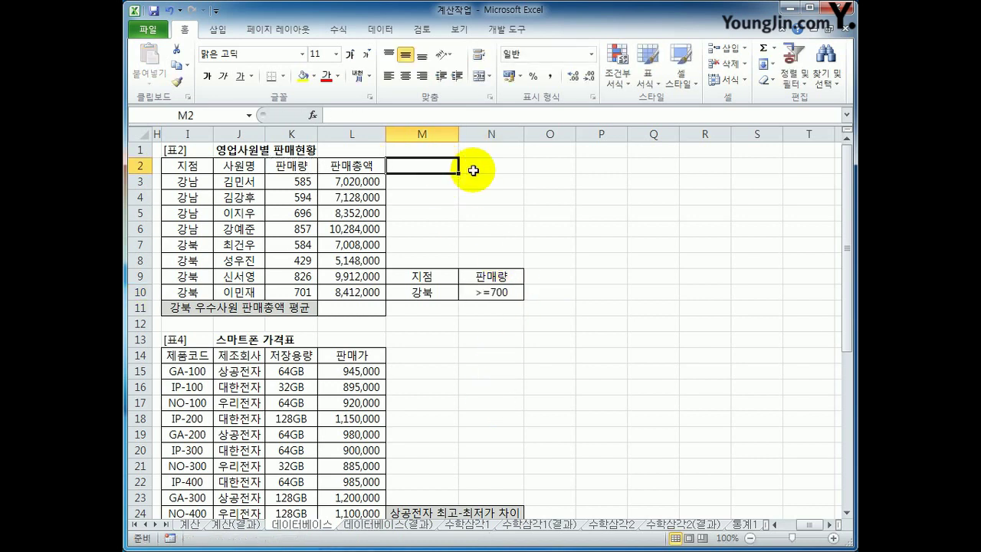
{"action": "left_click", "coordinate": [486, 167]}
{"action": "type", "text": "이상"}
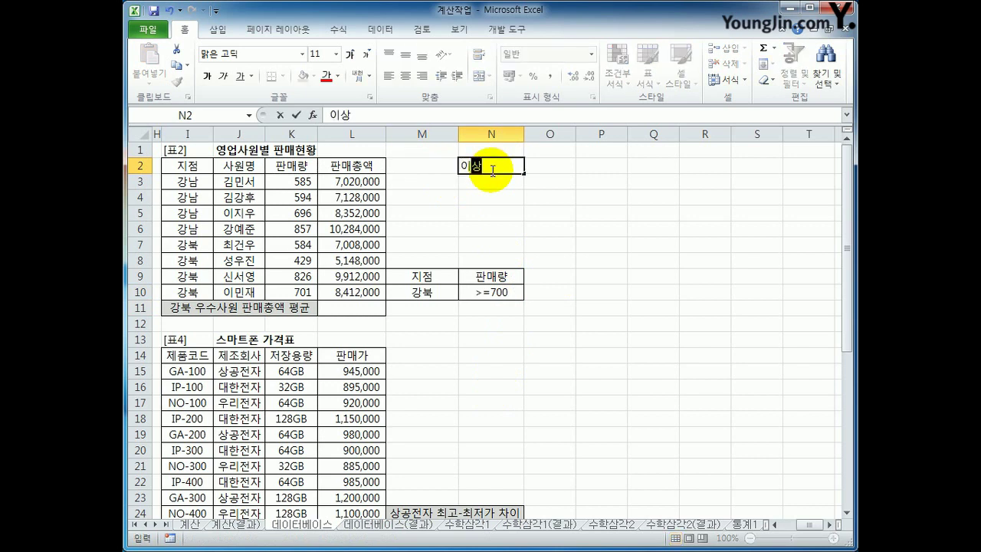
{"action": "key", "text": "Tab"}
{"action": "type", "text": ">="}
{"action": "key", "text": "Return"}
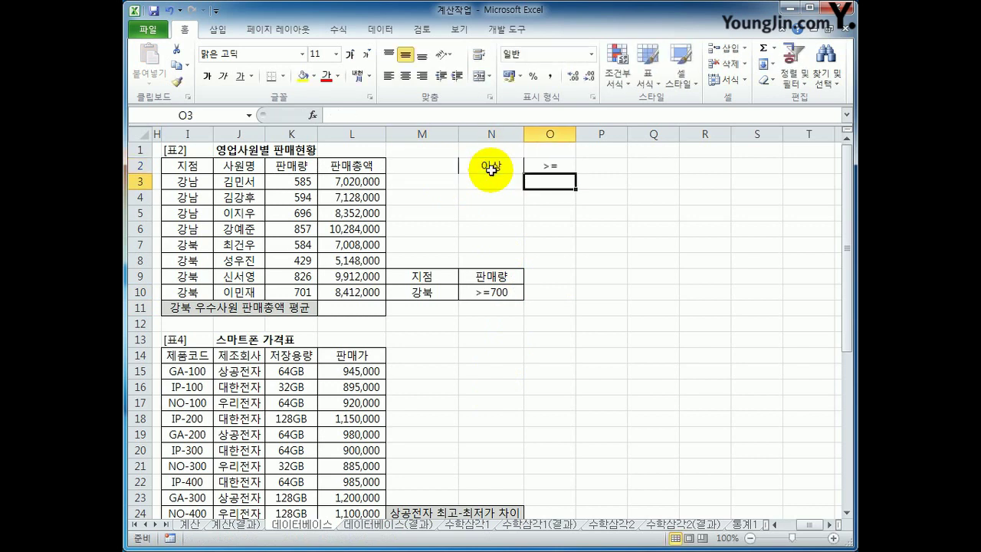
{"action": "key", "text": "Left"}
{"action": "type", "text": "ㅇ이하"}
{"action": "key", "text": "Tab"}
{"action": "type", "text": "<="}
{"action": "key", "text": "Return"}
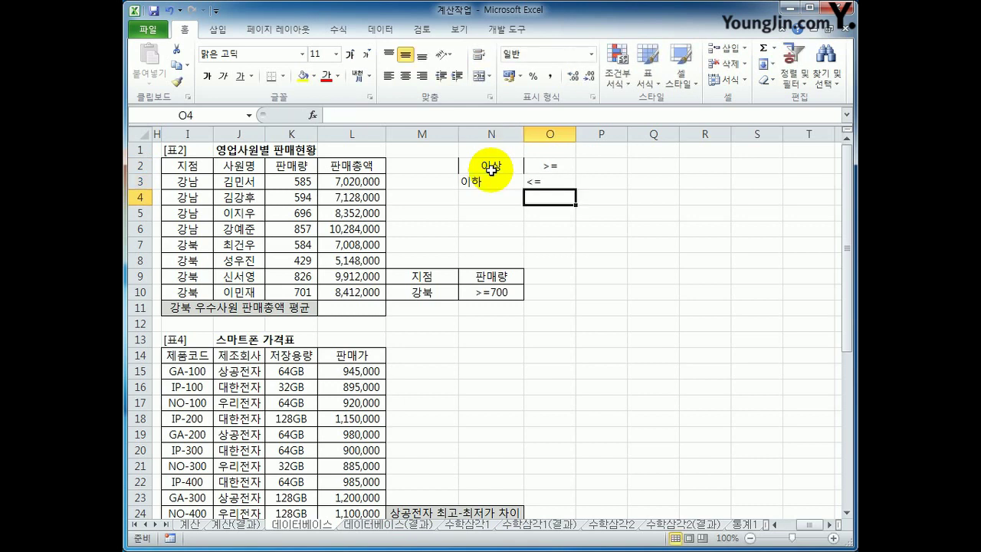
- Add the comparison terms 초과 with > and 미만 with < in cells N4:O5
{"action": "key", "text": "Left"}
{"action": "type", "text": "ㅊ초과"}
{"action": "key", "text": "Tab"}
{"action": "type", "text": ">"}
{"action": "key", "text": "Return"}
{"action": "key", "text": "Left"}
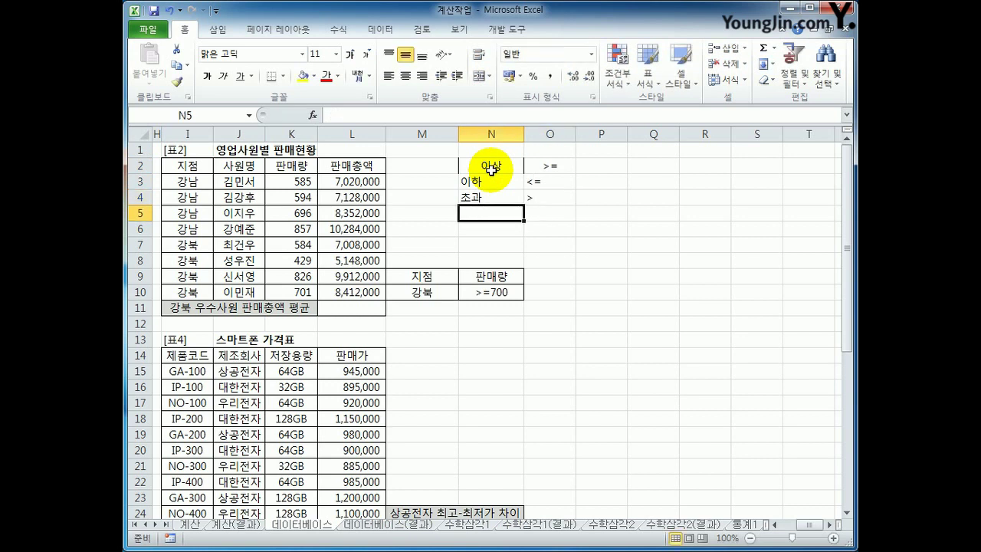
{"action": "type", "text": "미만"}
{"action": "key", "text": "Tab"}
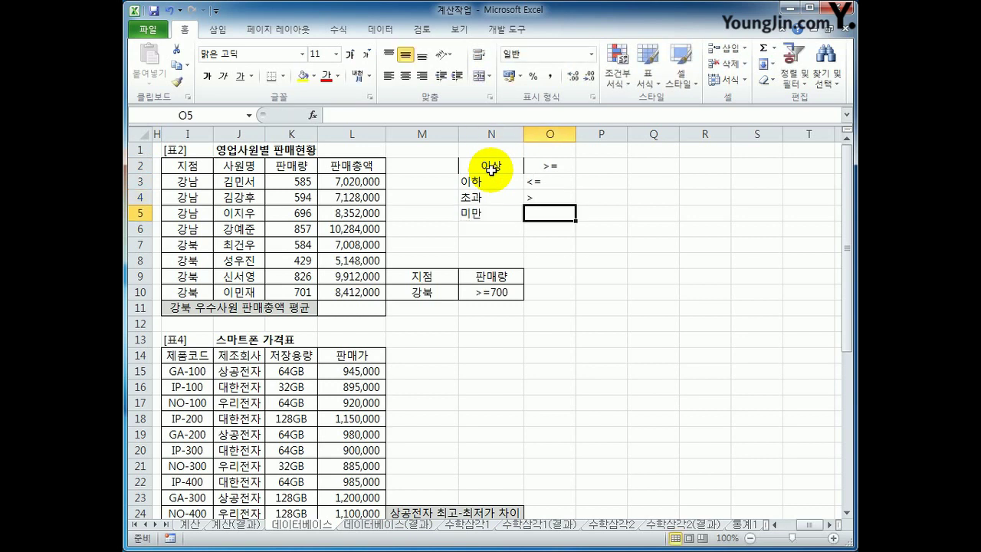
{"action": "type", "text": "<"}
{"action": "key", "text": "Return"}
- Apply all borders to the comparison list N2:O5 and centre its text
{"action": "left_click_drag", "start_coordinate": [492, 170], "coordinate": [537, 215]}
{"action": "left_click", "coordinate": [283, 77]}
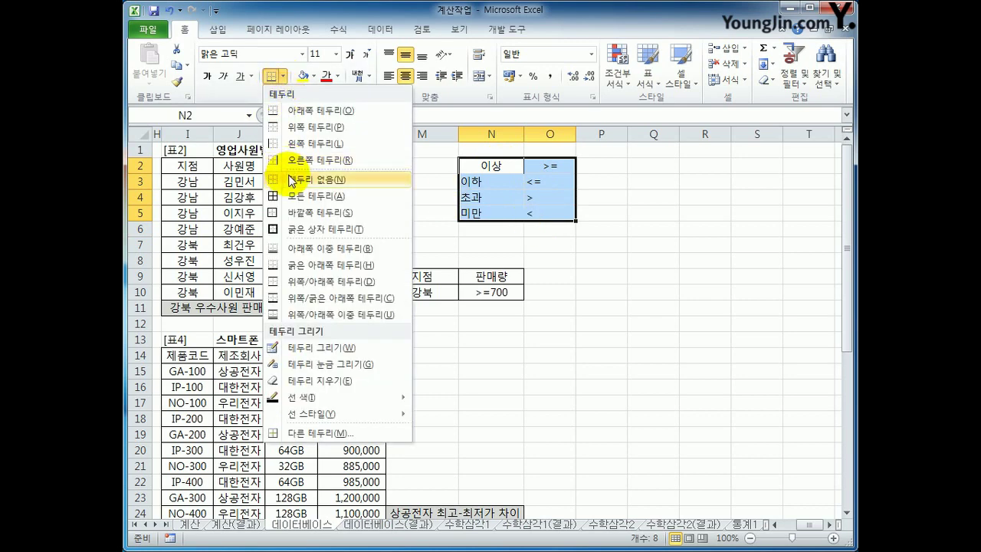
{"action": "left_click", "coordinate": [395, 193]}
{"action": "left_click", "coordinate": [405, 76]}
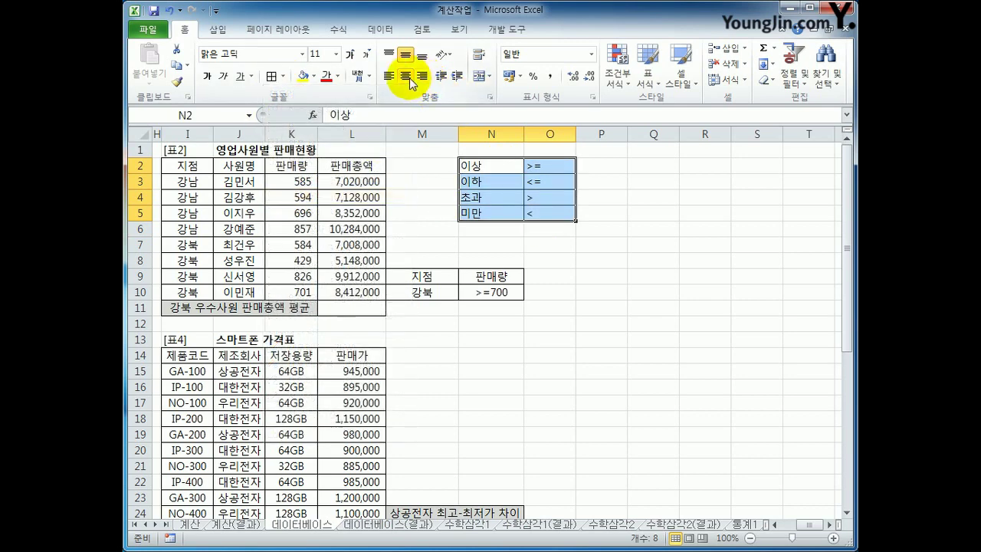
{"action": "left_click", "coordinate": [410, 78]}
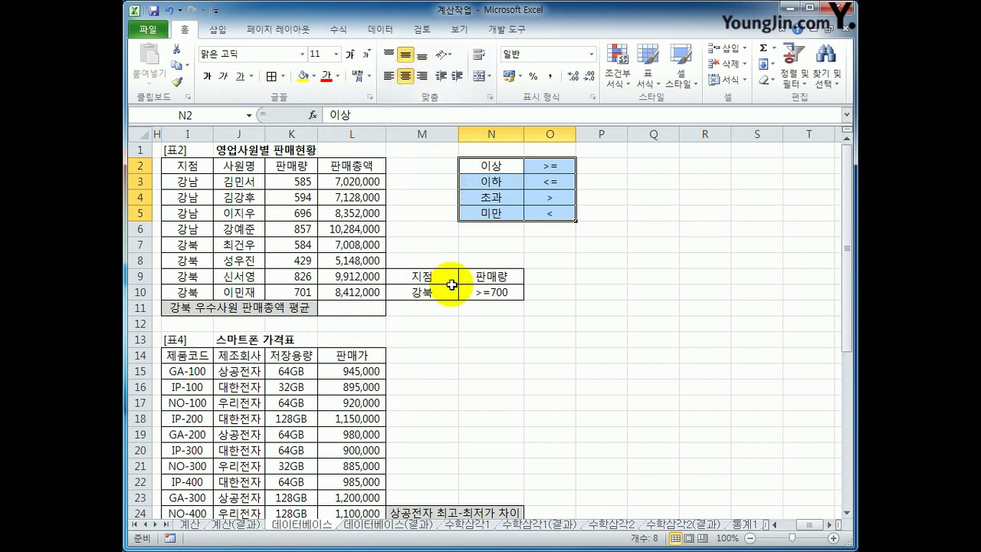
- Start a DAVERAGE formula in L11 with table 2, I2:L10, as its database
{"action": "left_click", "coordinate": [497, 292]}
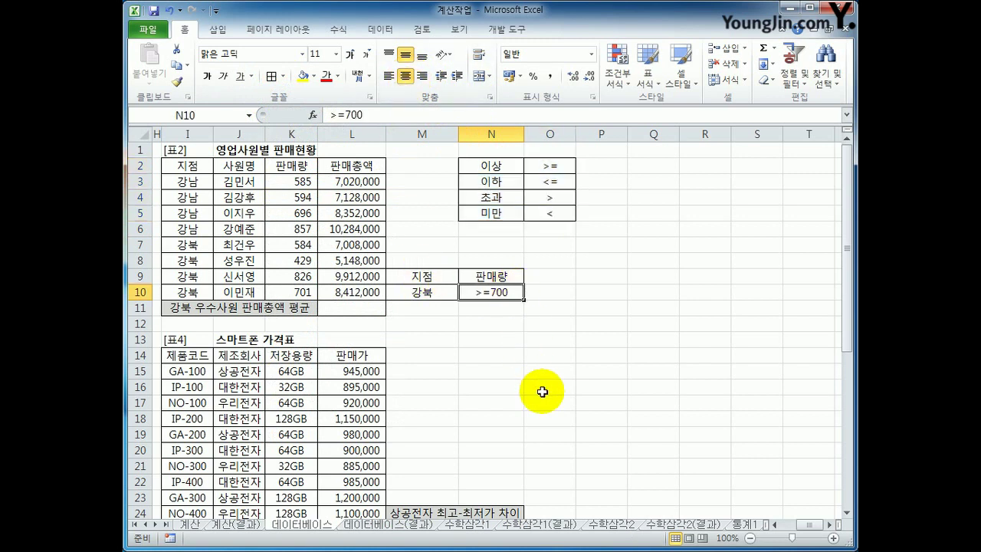
{"action": "left_click", "coordinate": [371, 309]}
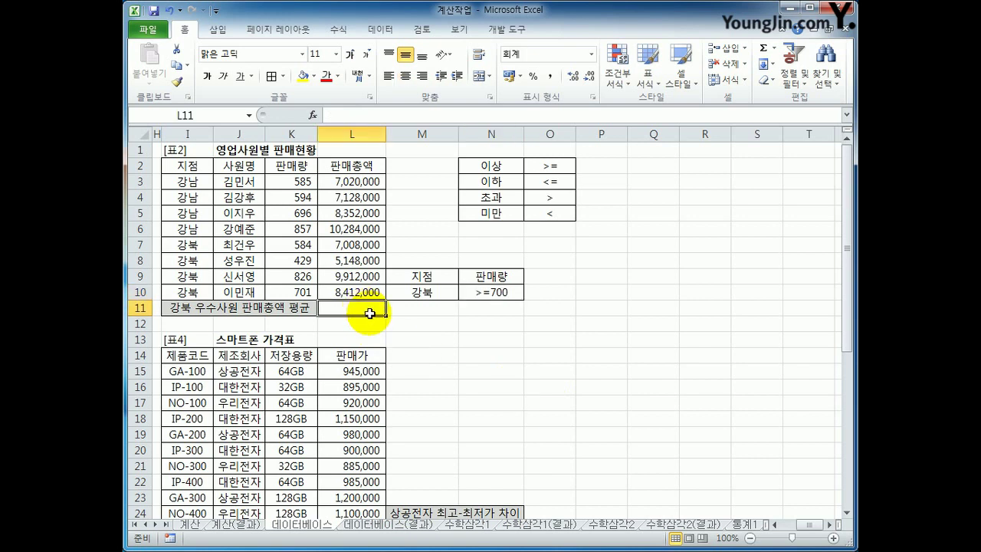
{"action": "type", "text": "="}
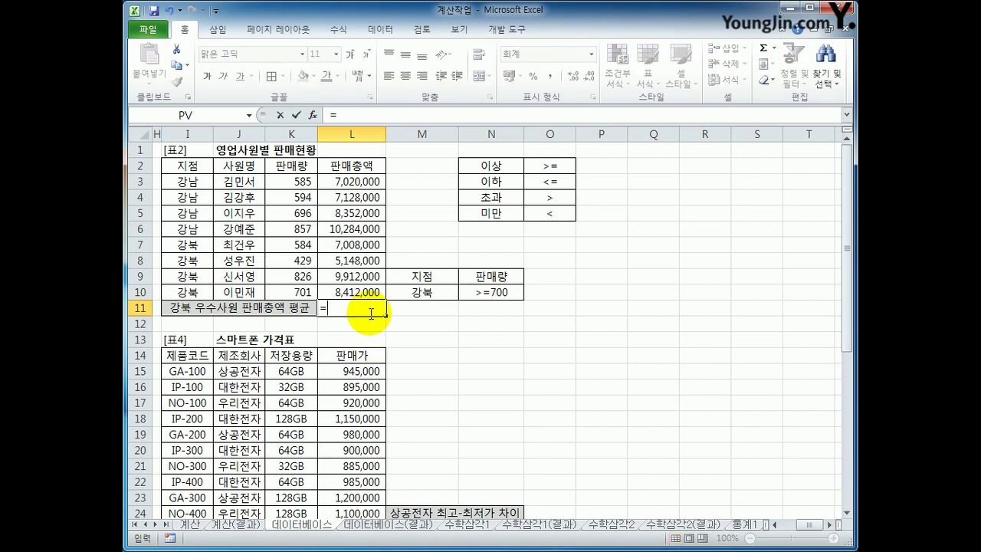
{"action": "type", "text": "d"}
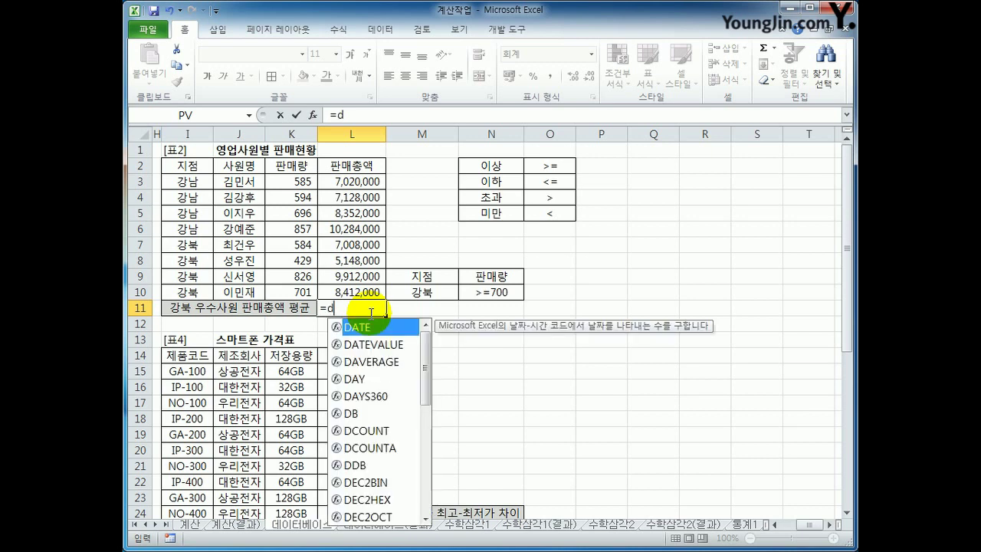
{"action": "type", "text": "av"}
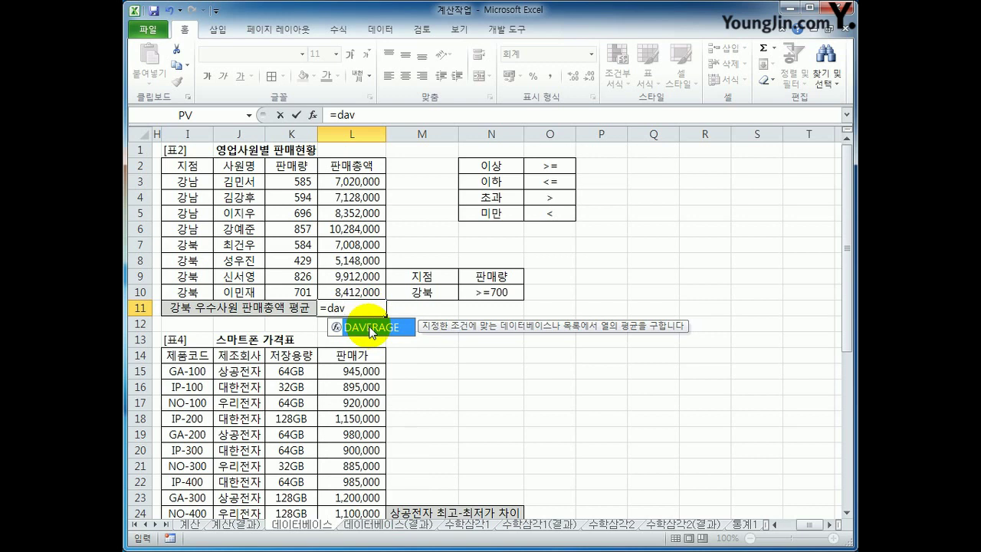
{"action": "double_click", "coordinate": [371, 328]}
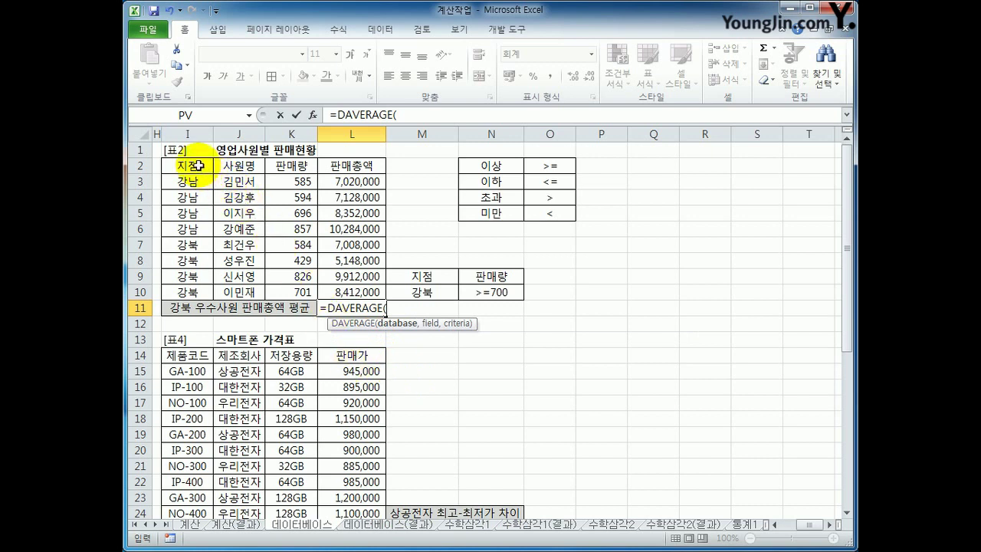
{"action": "left_click_drag", "start_coordinate": [192, 165], "coordinate": [340, 286]}
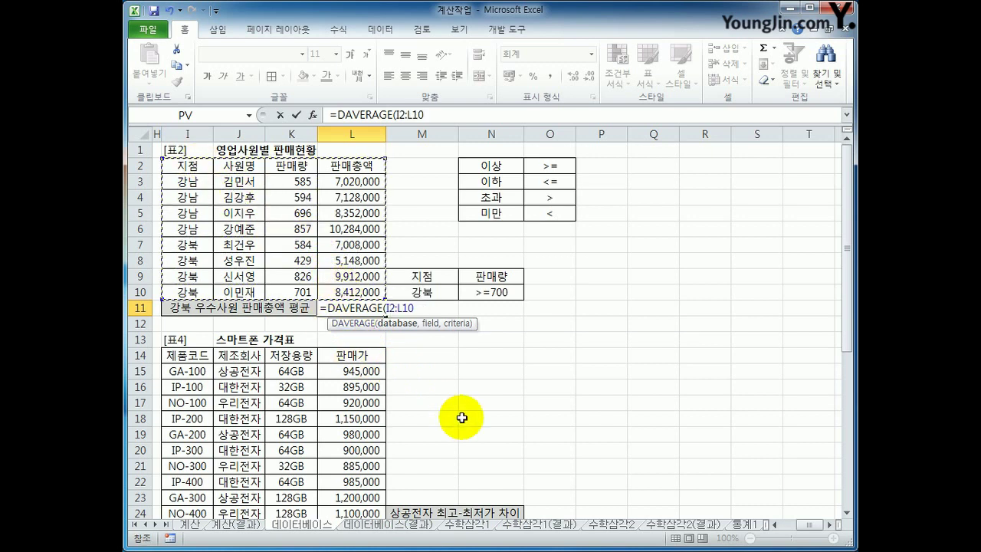
- Complete the DAVERAGE formula with the 판매총액 header L2 as field and M9:N10 as criteria, and commit it in L11
{"action": "type", "text": ","}
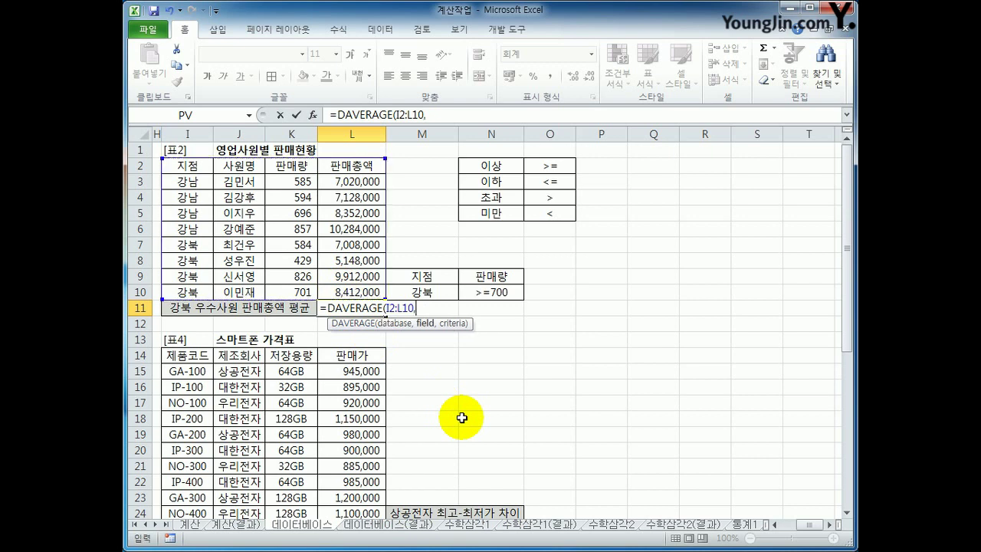
{"action": "left_click", "coordinate": [361, 166]}
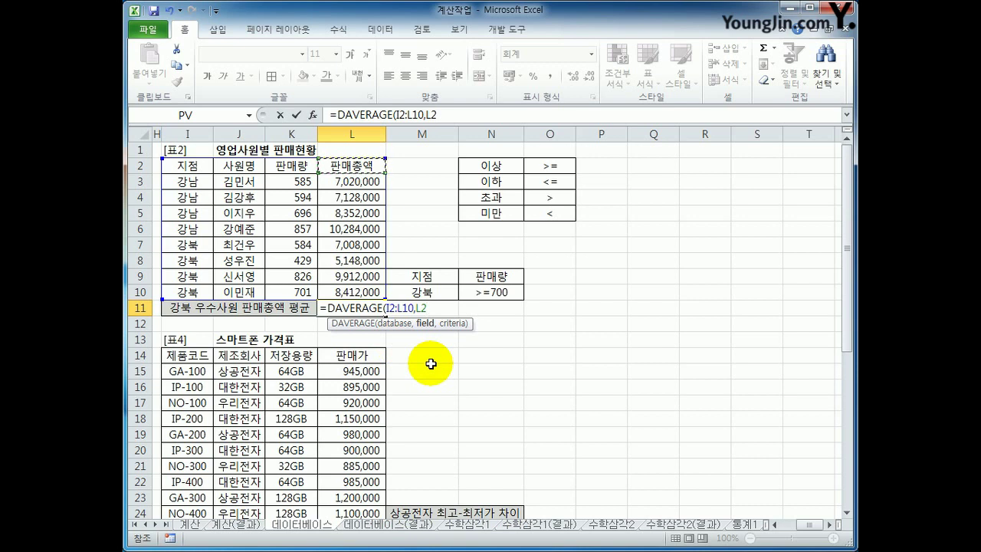
{"action": "type", "text": ","}
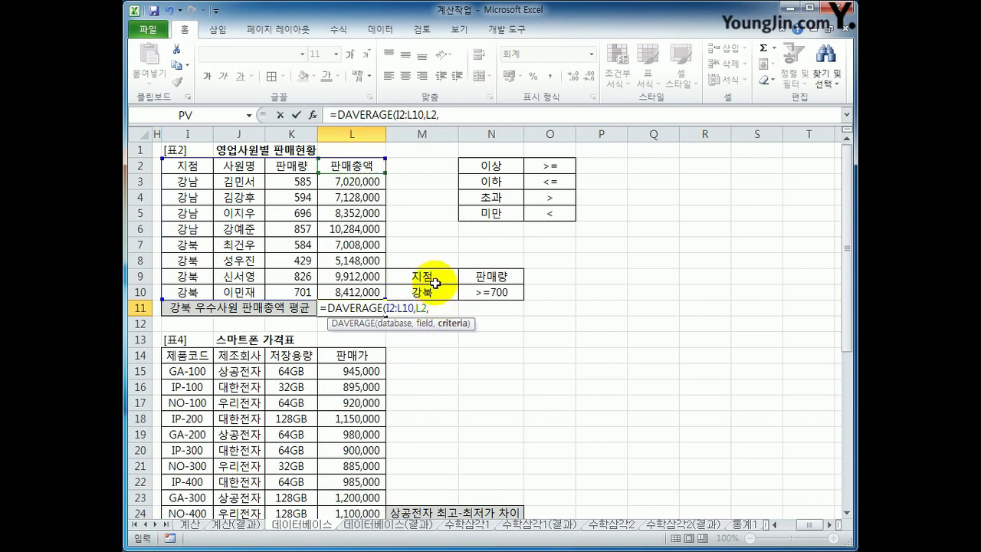
{"action": "left_click_drag", "start_coordinate": [418, 279], "coordinate": [476, 292]}
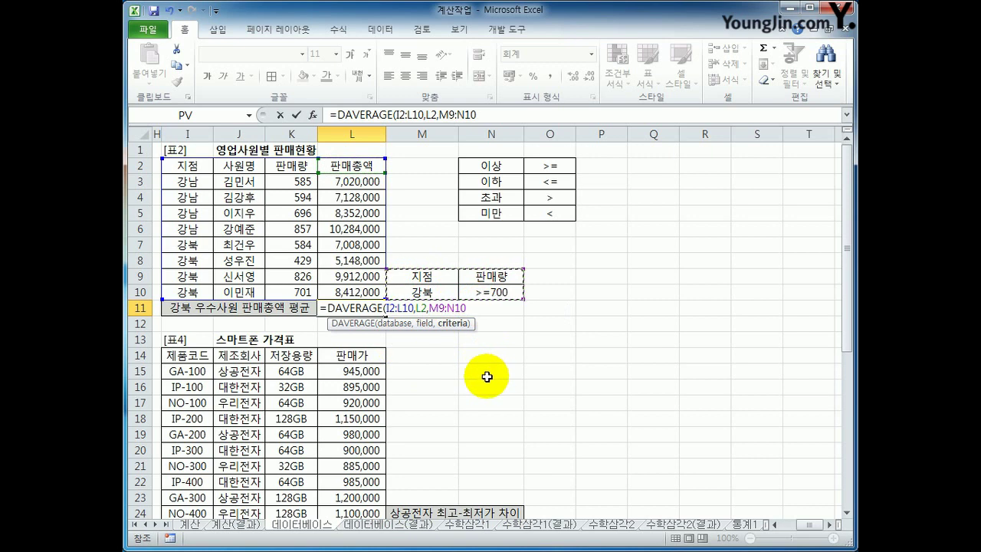
{"action": "type", "text": ")"}
{"action": "key", "text": "Return"}
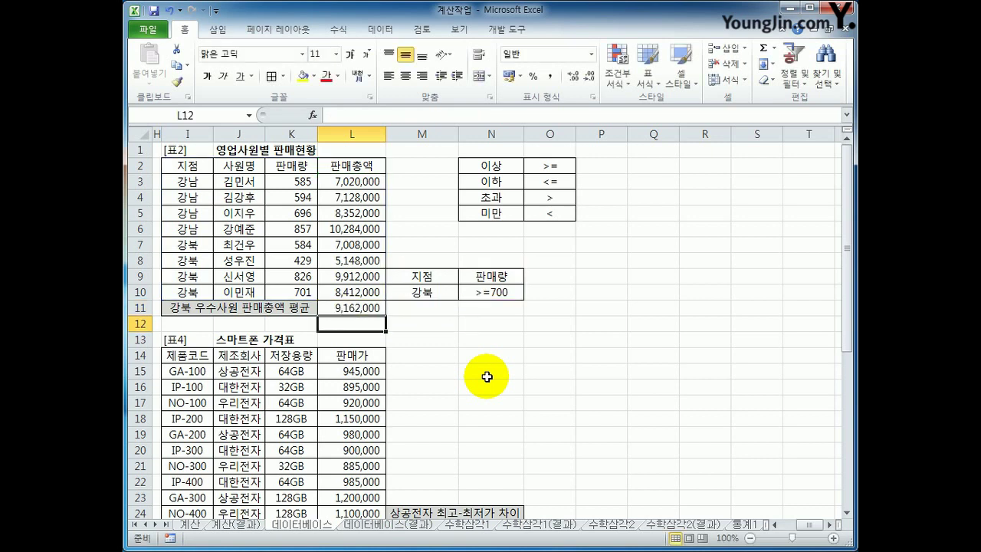
{"action": "left_click", "coordinate": [353, 308]}
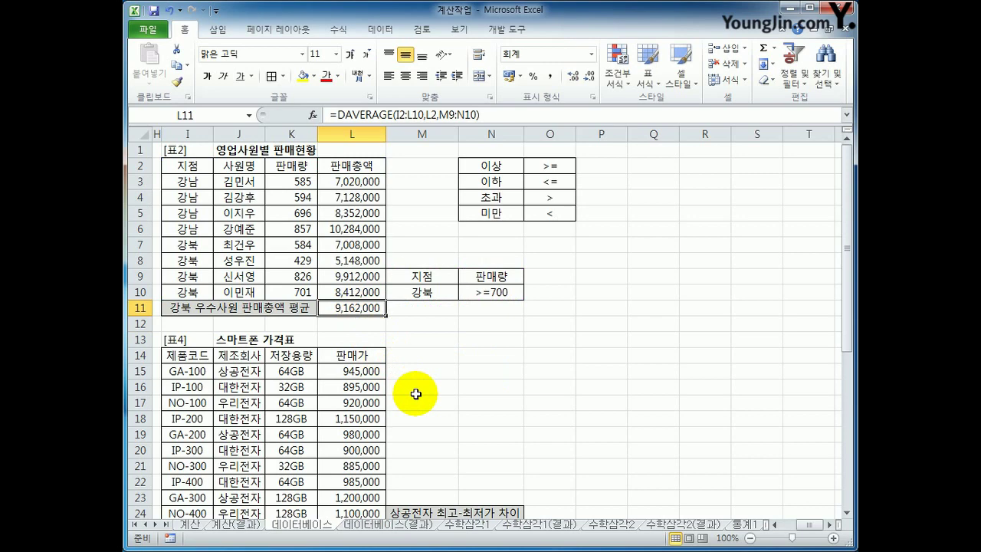
- Copy the 부서명 header and a 홍보부 entry from table 3 into the criteria cells G24:G25
{"action": "left_click_drag", "start_coordinate": [821, 529], "coordinate": [790, 533]}
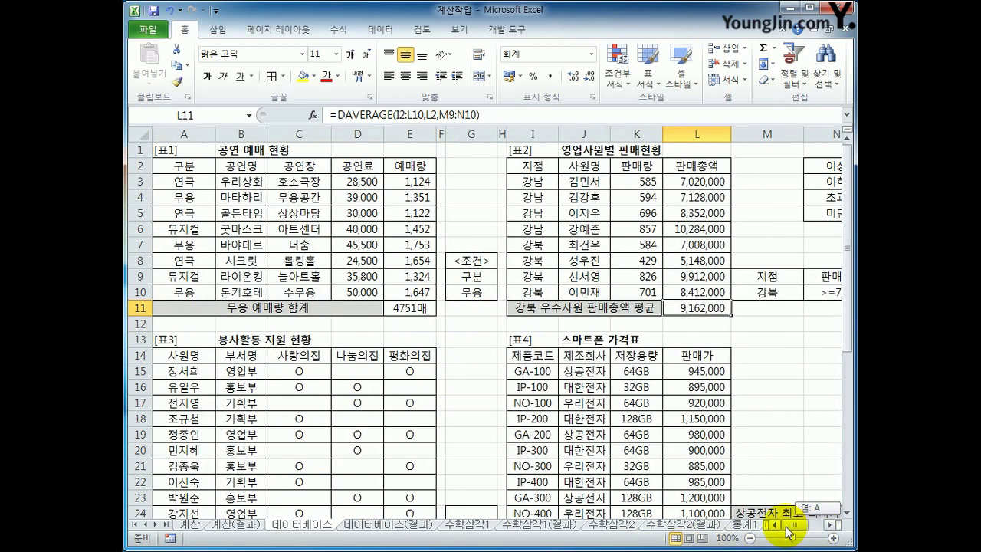
{"action": "scroll", "coordinate": [394, 393], "scroll_direction": "down", "scroll_amount": 4}
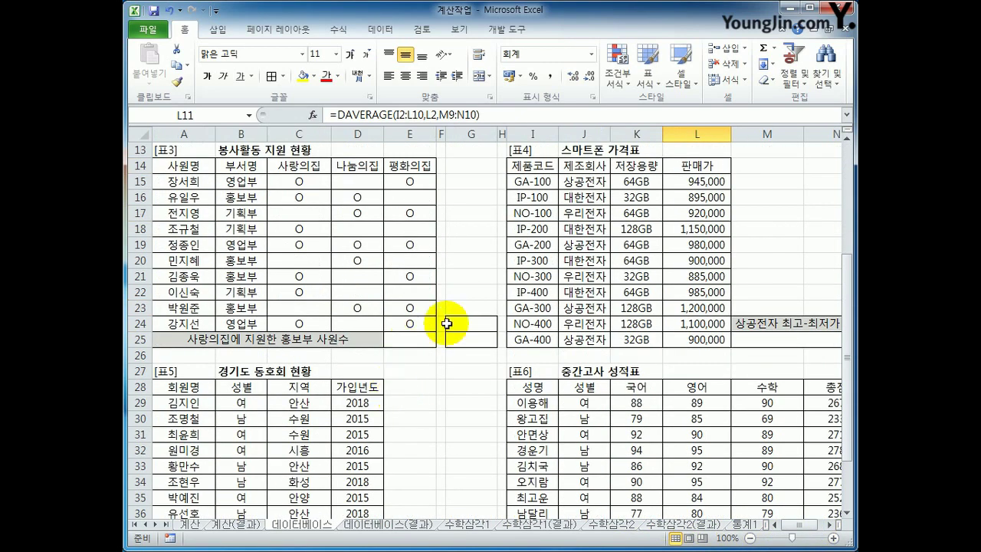
{"action": "left_click", "coordinate": [457, 326]}
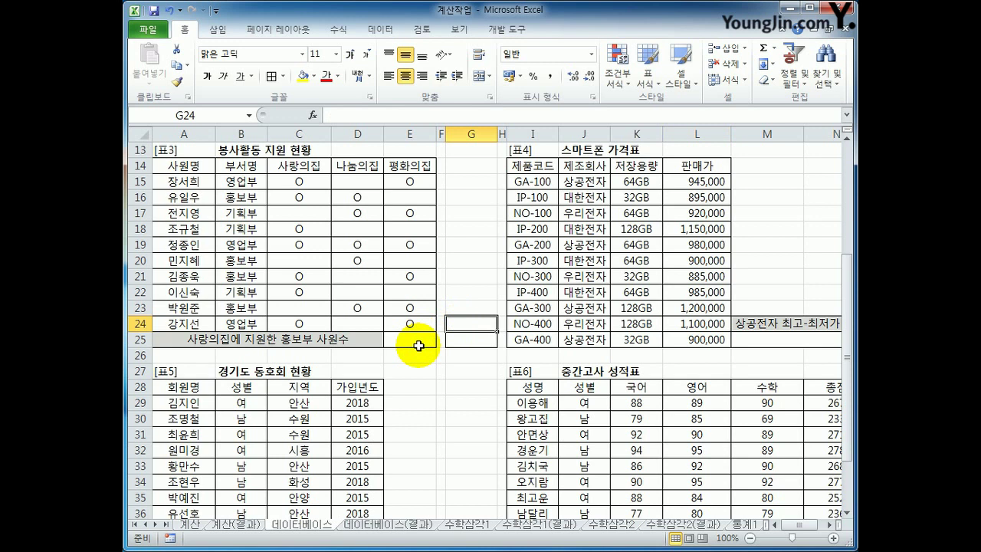
{"action": "left_click", "coordinate": [258, 166]}
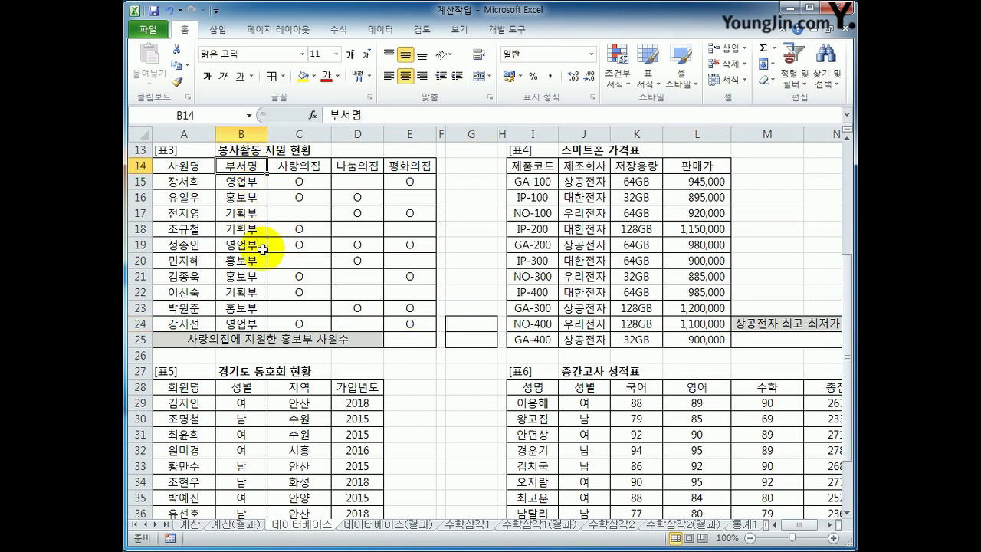
{"action": "left_click", "coordinate": [242, 197], "text": "ctrl"}
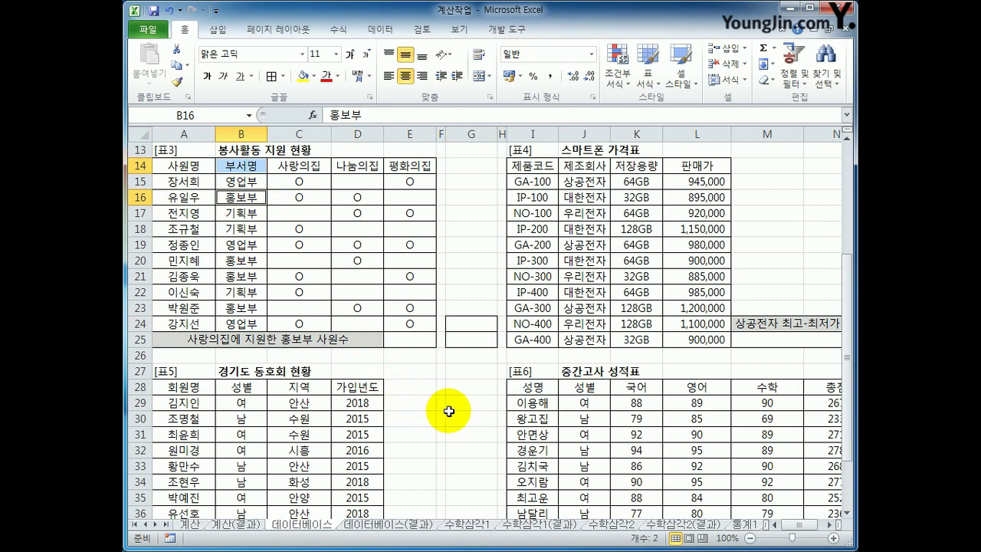
{"action": "key", "text": "ctrl+c"}
{"action": "left_click", "coordinate": [471, 324]}
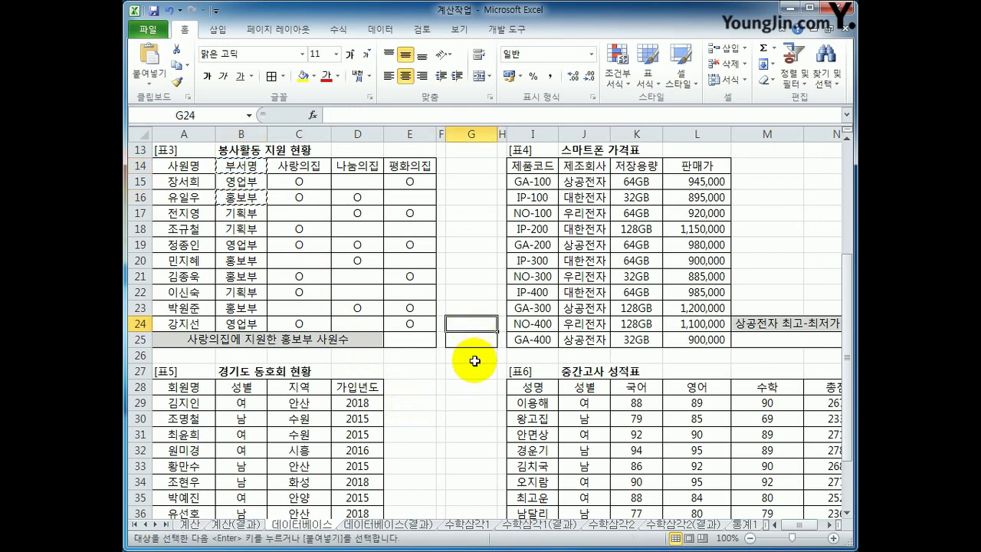
{"action": "key", "text": "ctrl+v"}
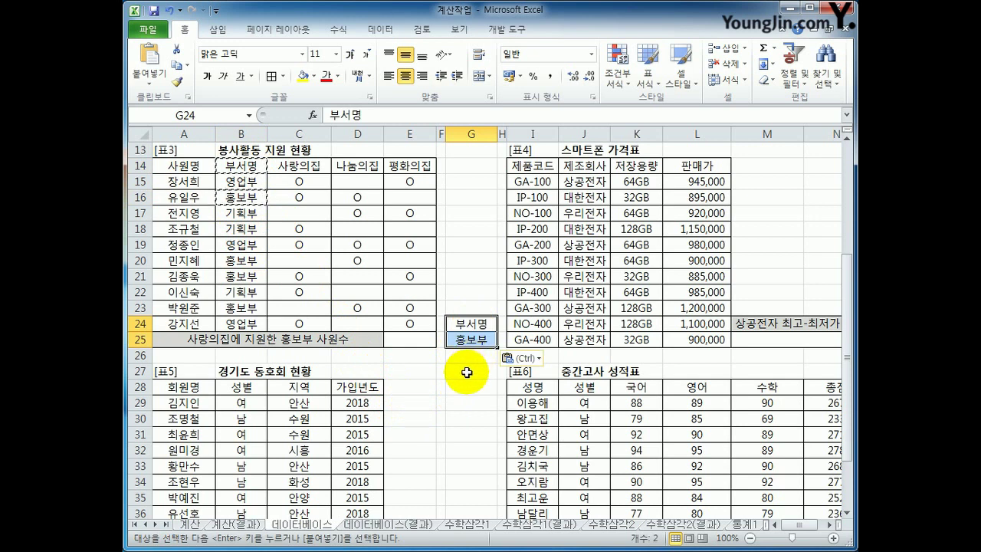
- Start a DCOUNTA formula in E25 with table 3, A14:E24, as its database
{"action": "left_click", "coordinate": [419, 346]}
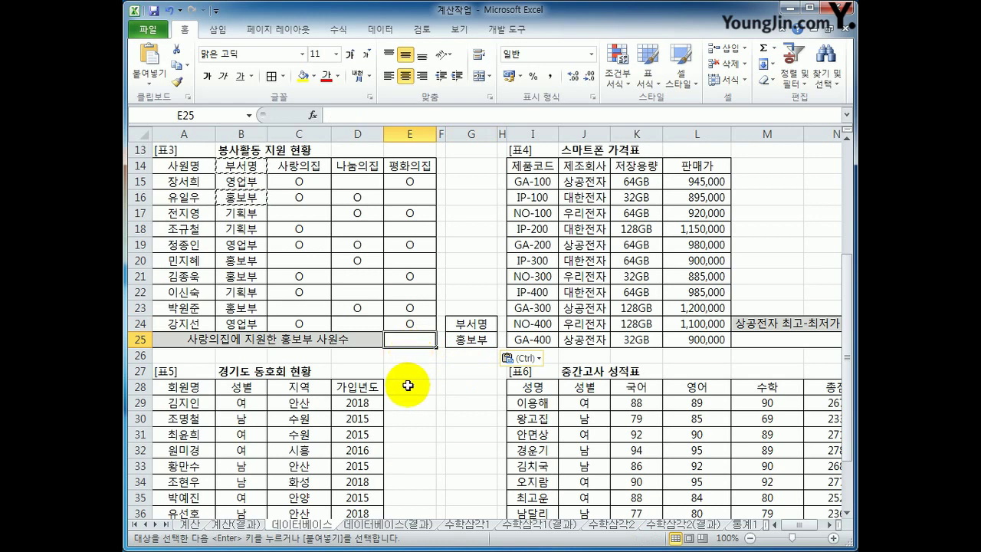
{"action": "left_click_drag", "start_coordinate": [192, 165], "coordinate": [394, 322]}
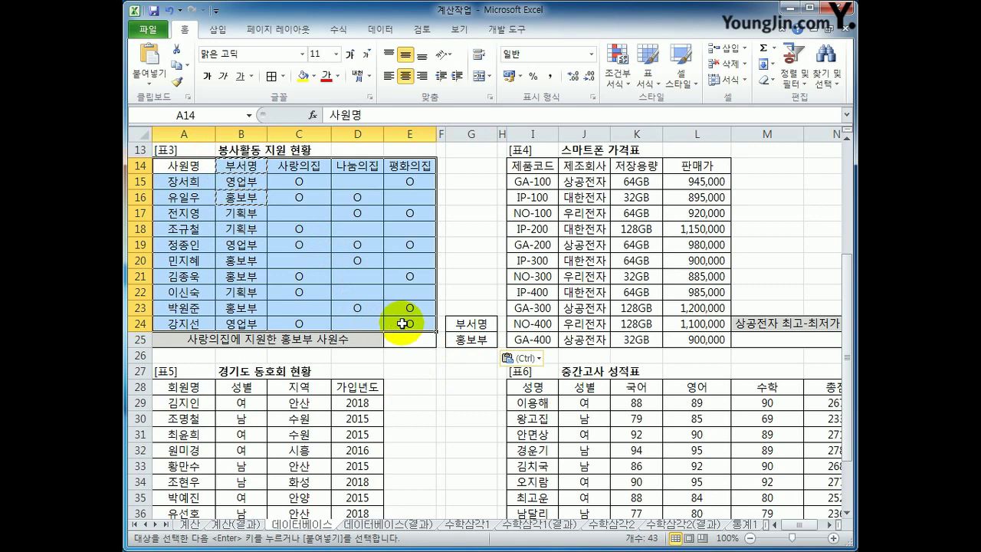
{"action": "left_click", "coordinate": [403, 339]}
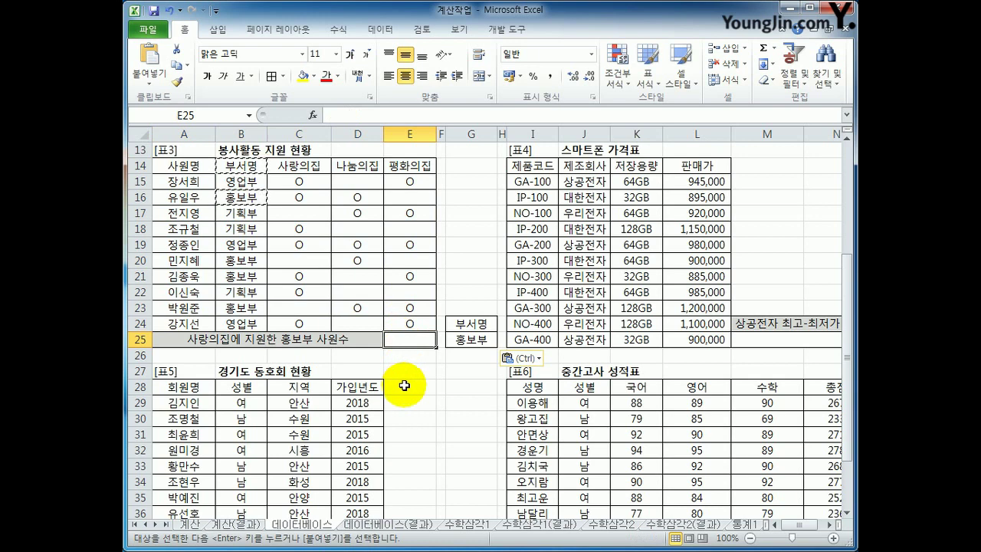
{"action": "type", "text": "=da"}
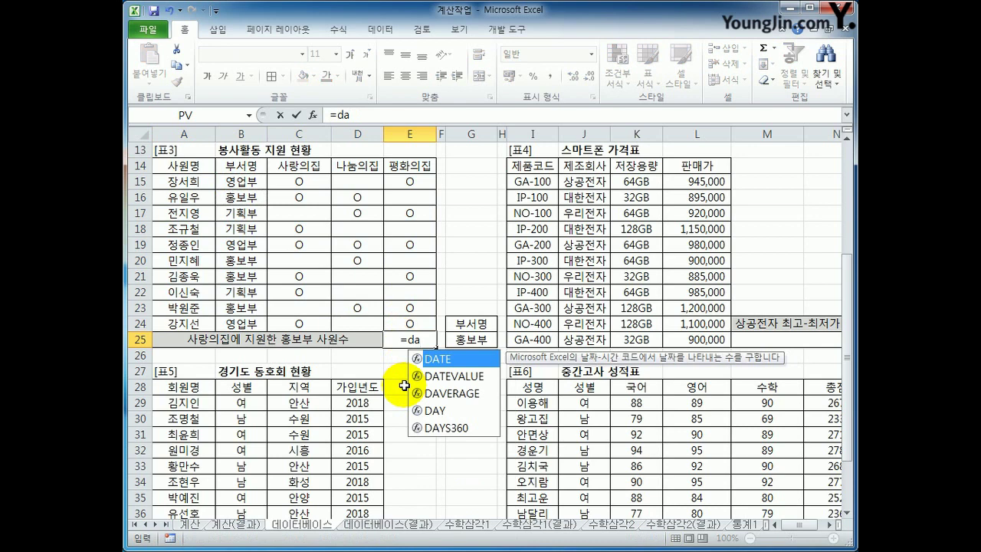
{"action": "key", "text": "BackSpace"}
{"action": "type", "text": "c"}
{"action": "key", "text": "Down"}
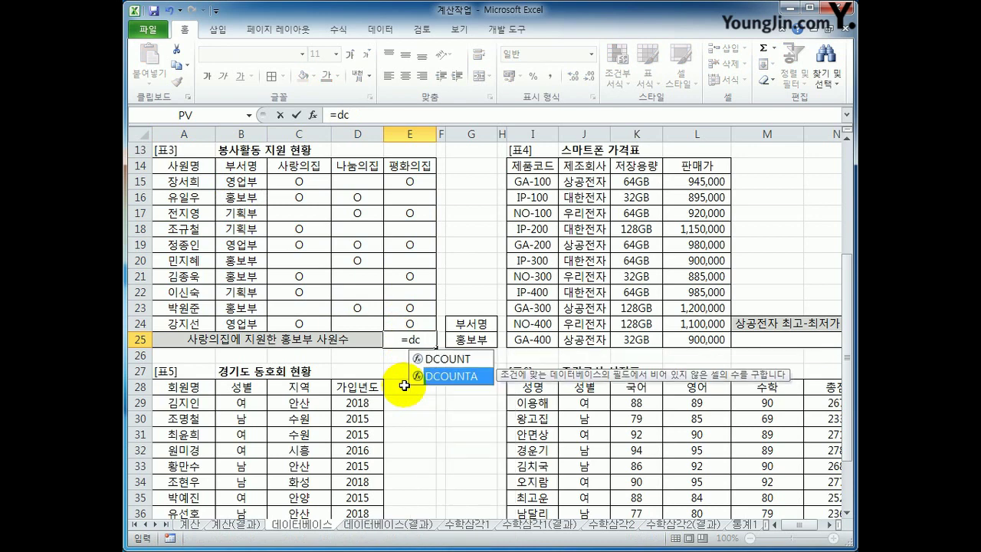
{"action": "key", "text": "Tab"}
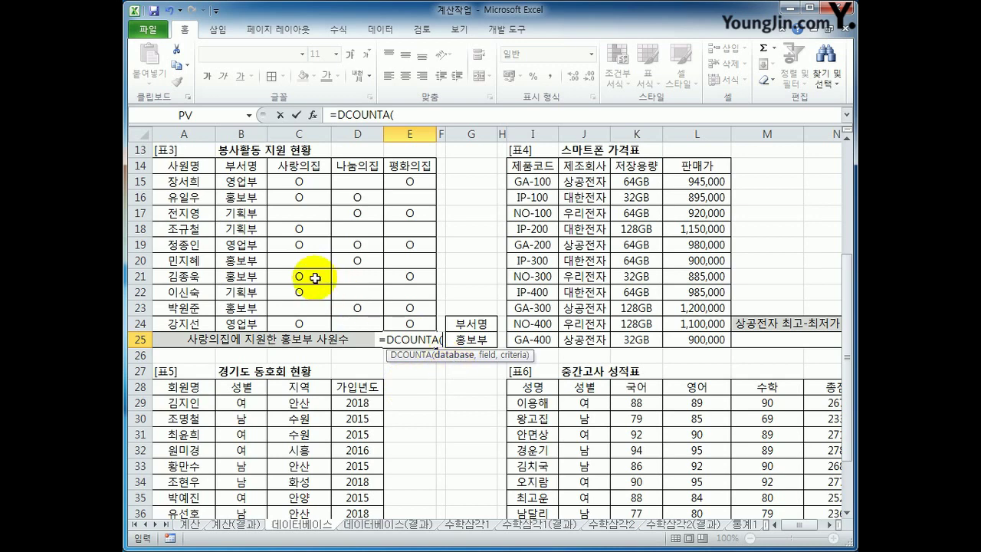
{"action": "left_click_drag", "start_coordinate": [197, 165], "coordinate": [410, 322]}
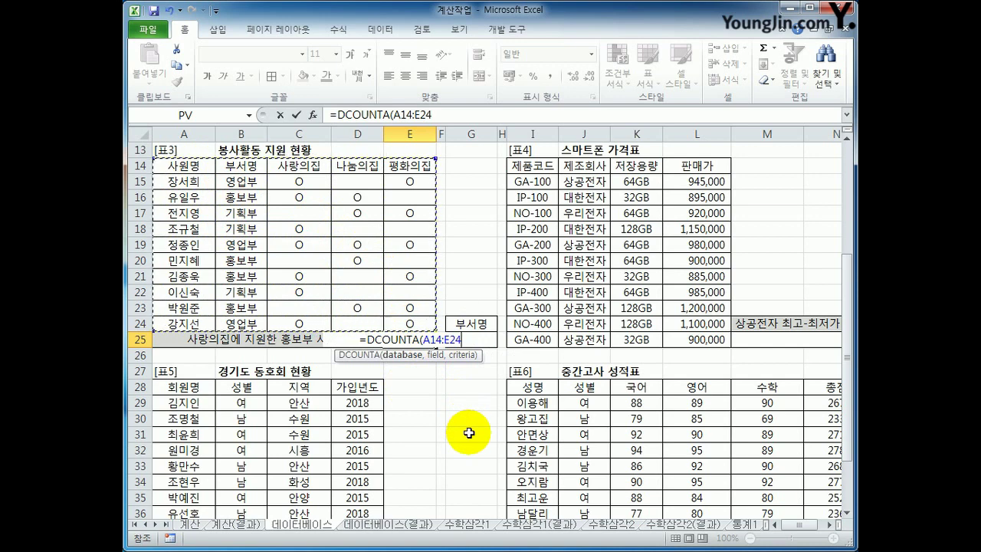
{"action": "type", "text": ","}
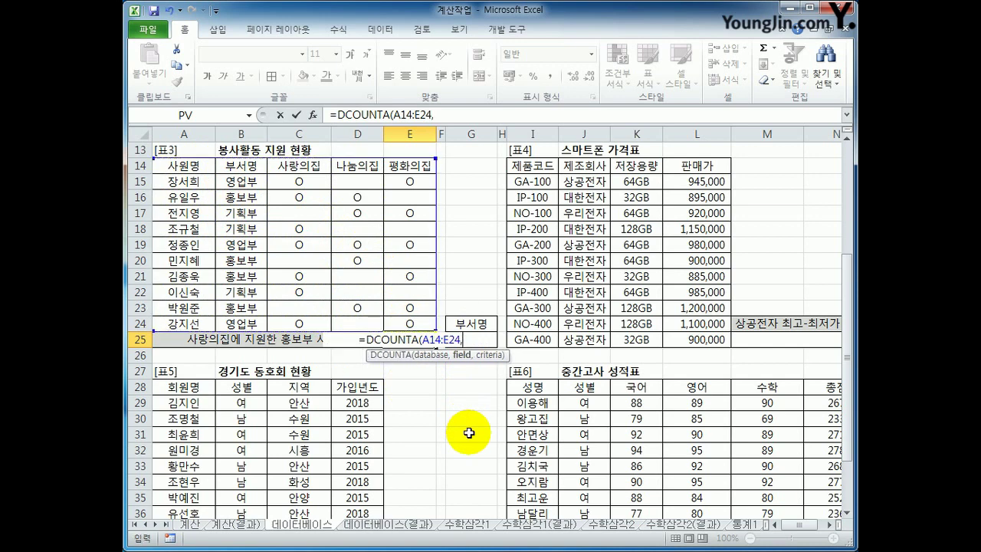
- Complete the DCOUNTA arguments with the 사랑의집 header C14 as field and G24:G25 as criteria
{"action": "left_click", "coordinate": [315, 168]}
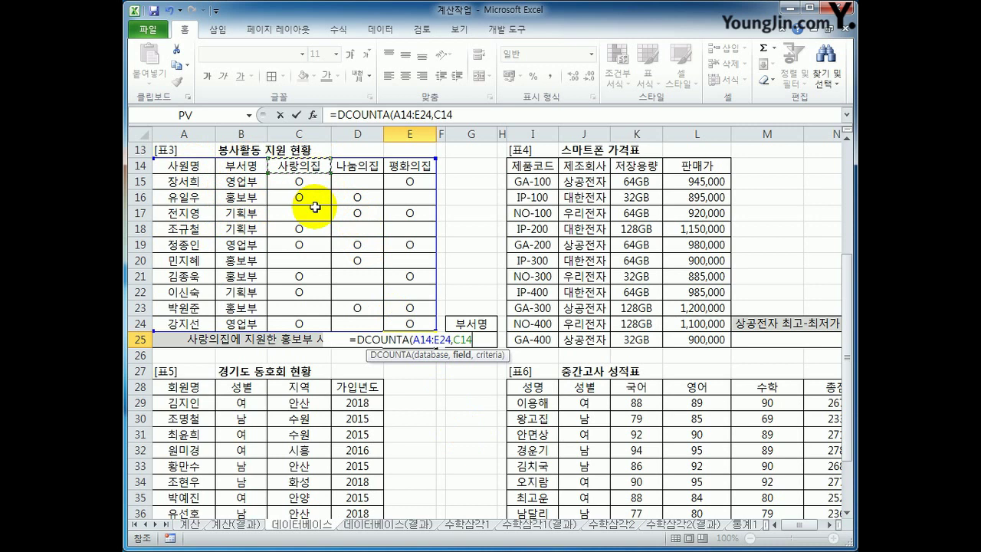
{"action": "type", "text": ","}
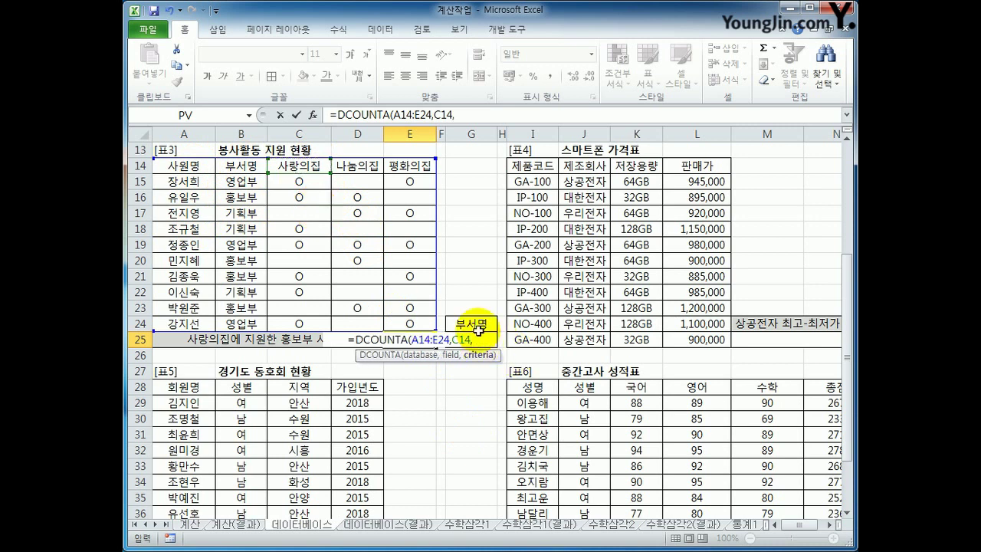
{"action": "left_click_drag", "start_coordinate": [471, 322], "coordinate": [477, 339]}
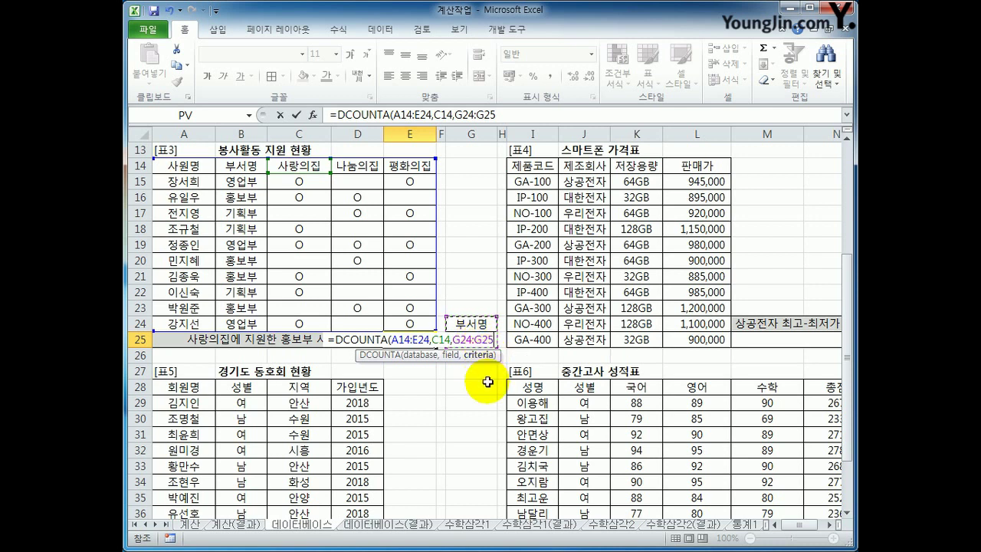
{"action": "type", "text": ")"}
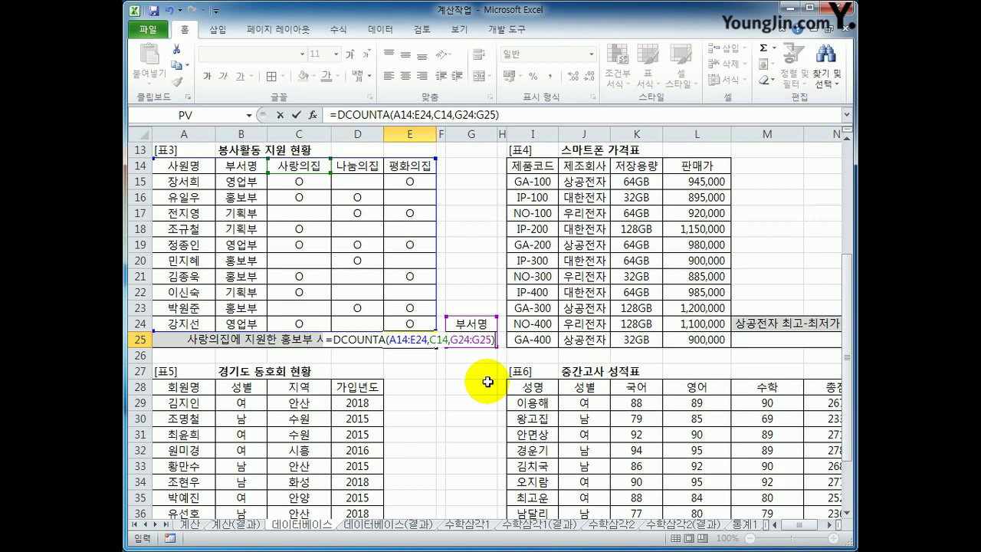
- Append the text "명" to the DCOUNTA formula in E25, commit it, and check the result against the 홍보부 entries under 사랑의집
{"action": "type", "text": "&\""}
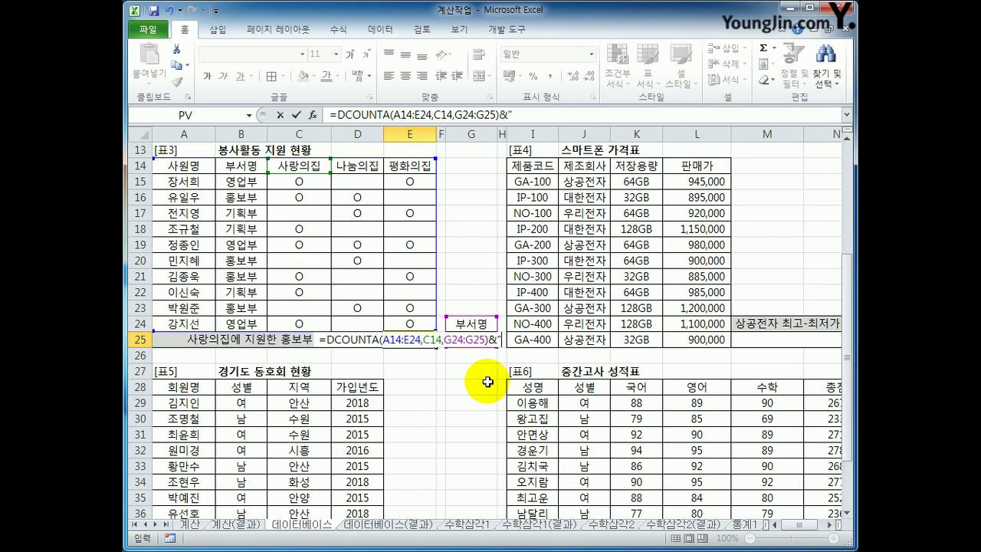
{"action": "type", "text": "며"}
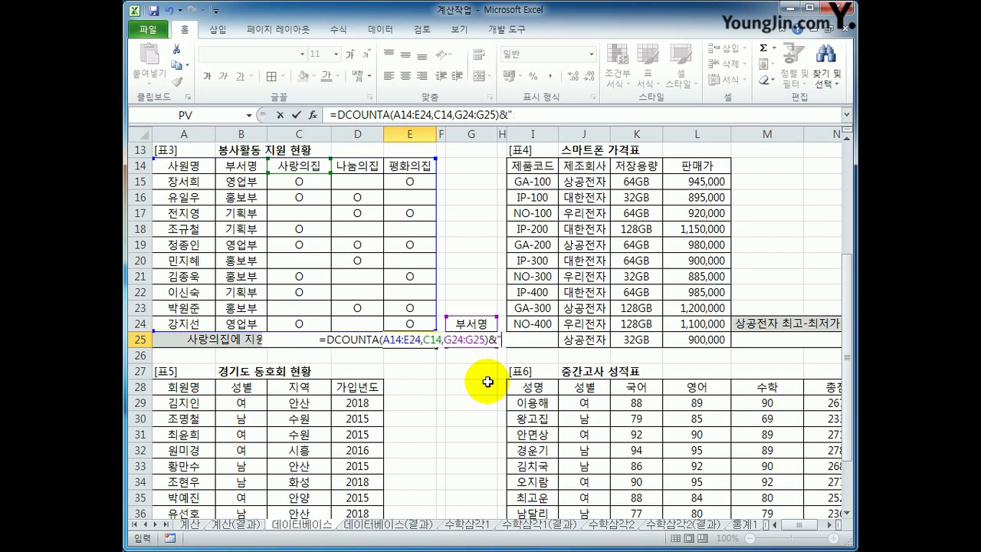
{"action": "type", "text": "ㅇ\""}
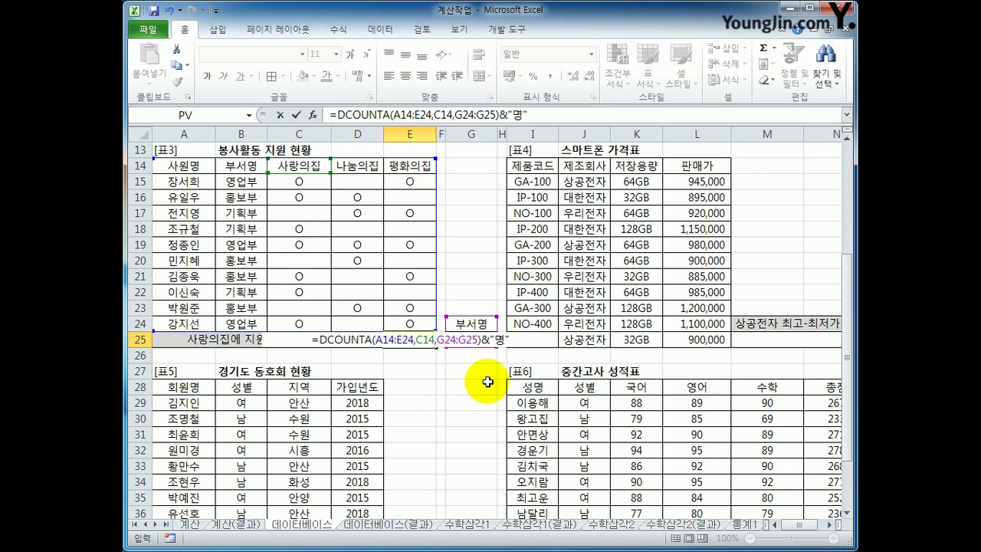
{"action": "key", "text": "Return"}
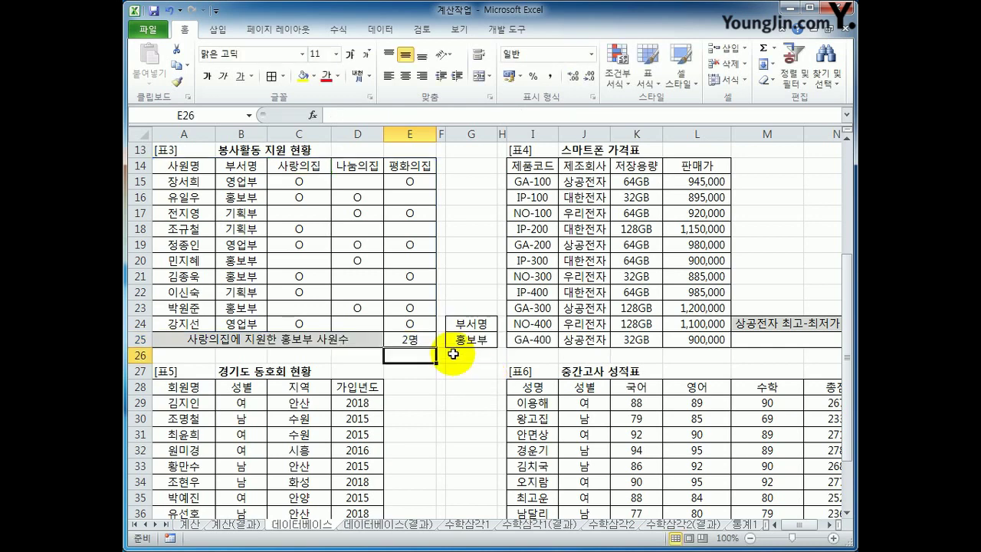
{"action": "left_click", "coordinate": [431, 339]}
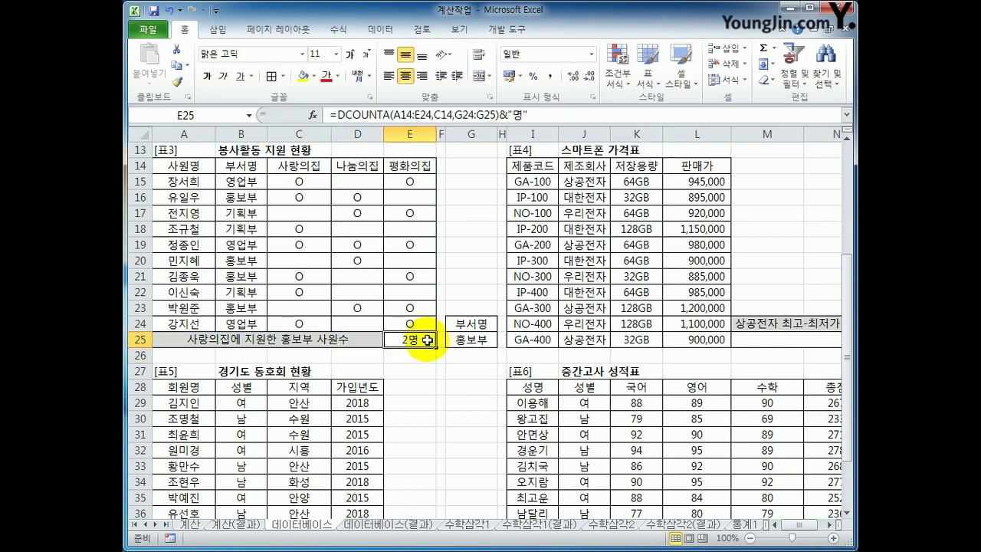
{"action": "left_click", "coordinate": [299, 199]}
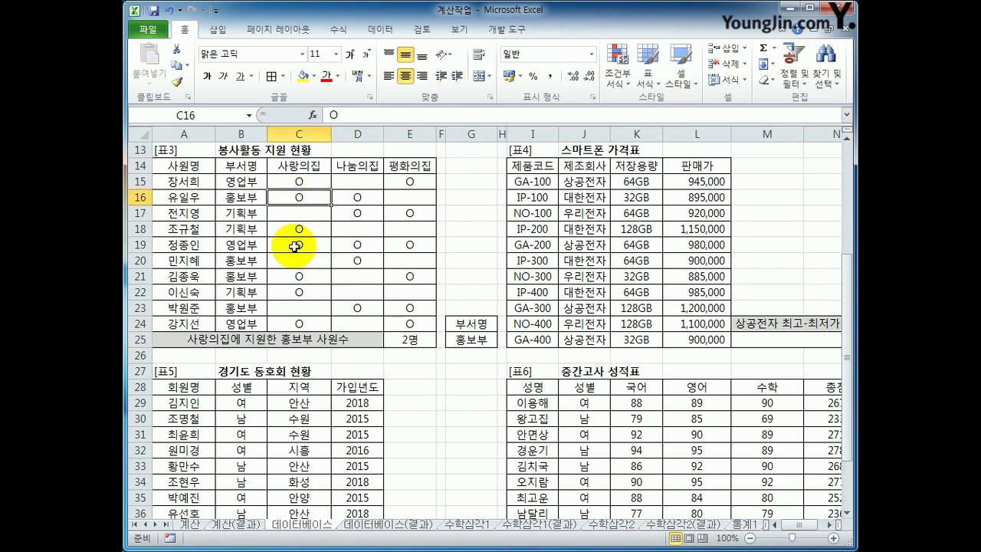
{"action": "left_click", "coordinate": [296, 276]}
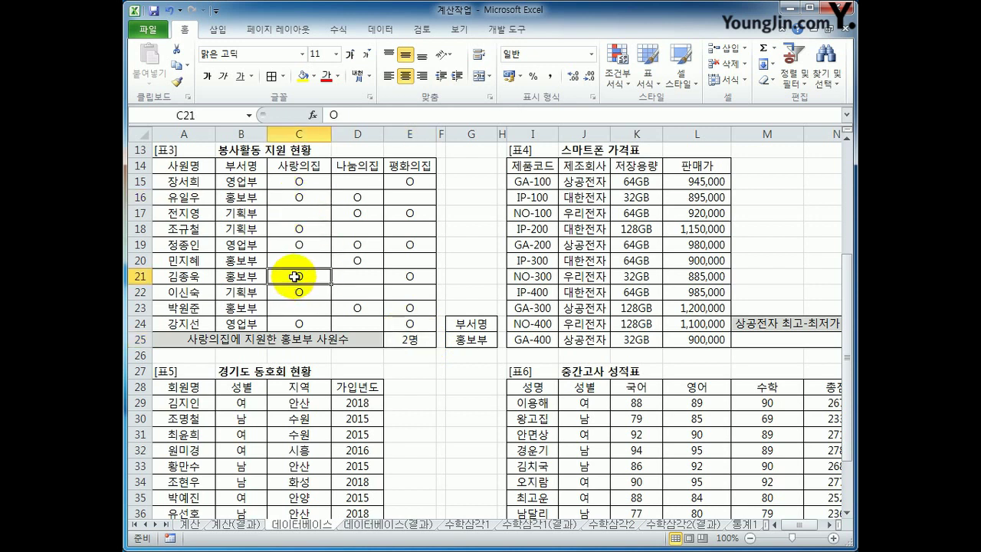
{"action": "left_click", "coordinate": [410, 340]}
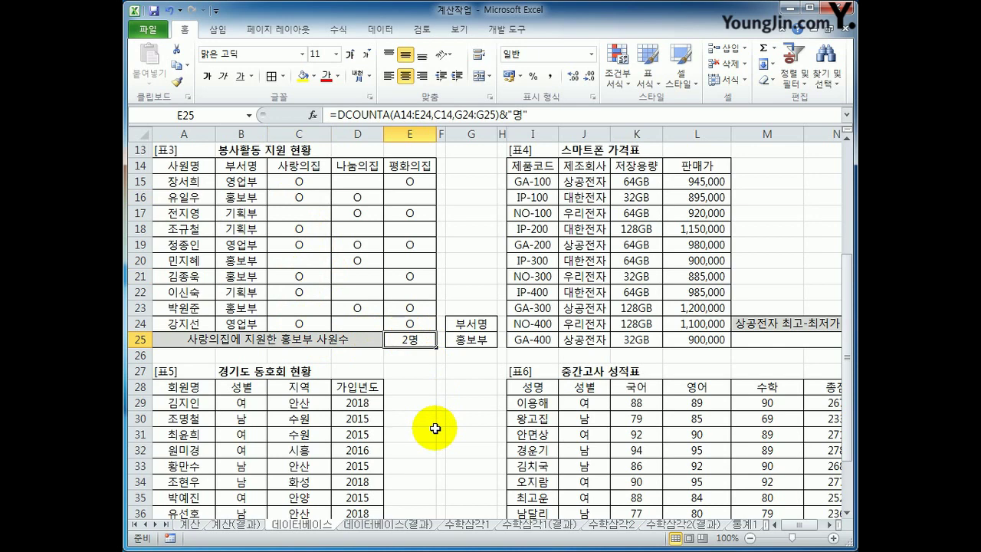
- Start a DMAX formula in the merged cell M25 with table 4, I14:L25, as its database
{"action": "left_click", "coordinate": [830, 525]}
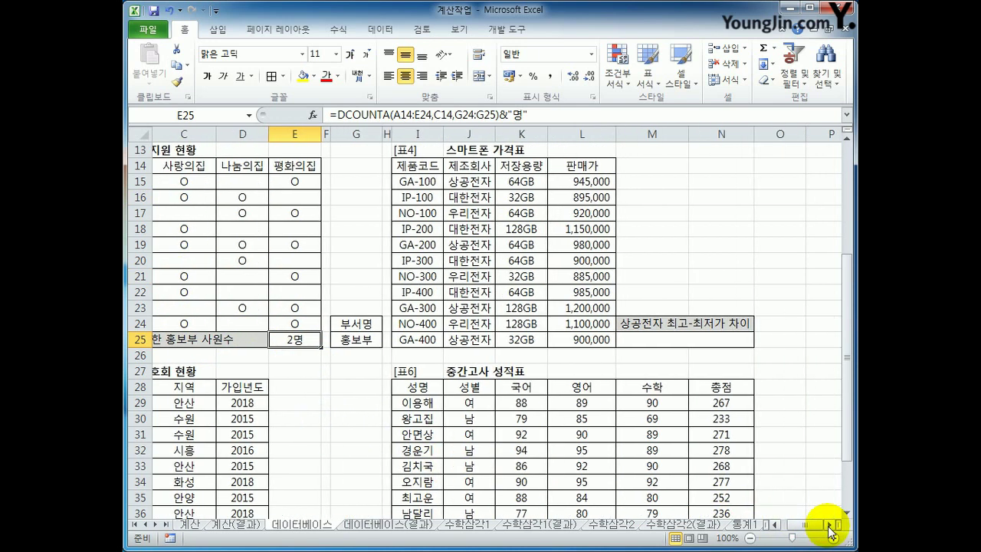
{"action": "left_click", "coordinate": [721, 341]}
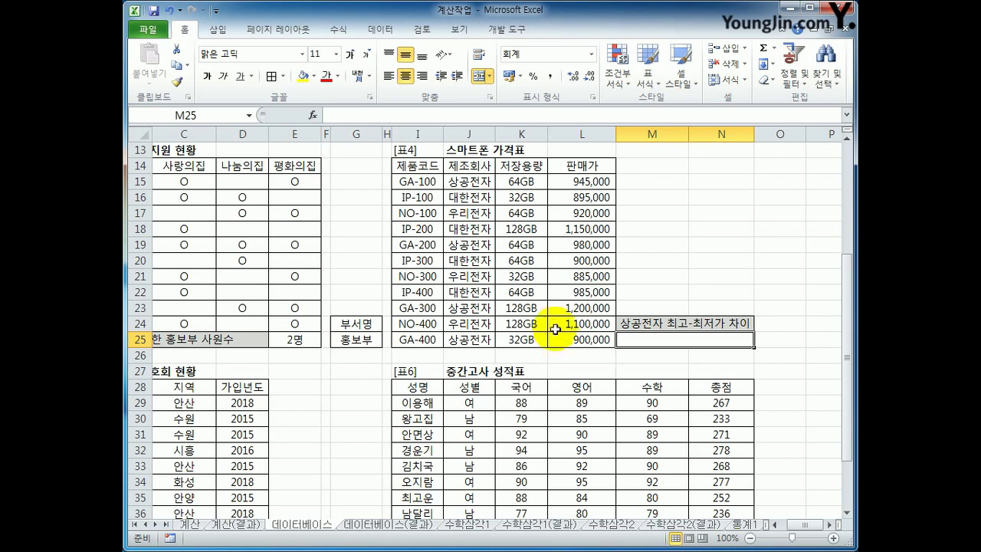
{"action": "left_click_drag", "start_coordinate": [466, 165], "coordinate": [478, 181]}
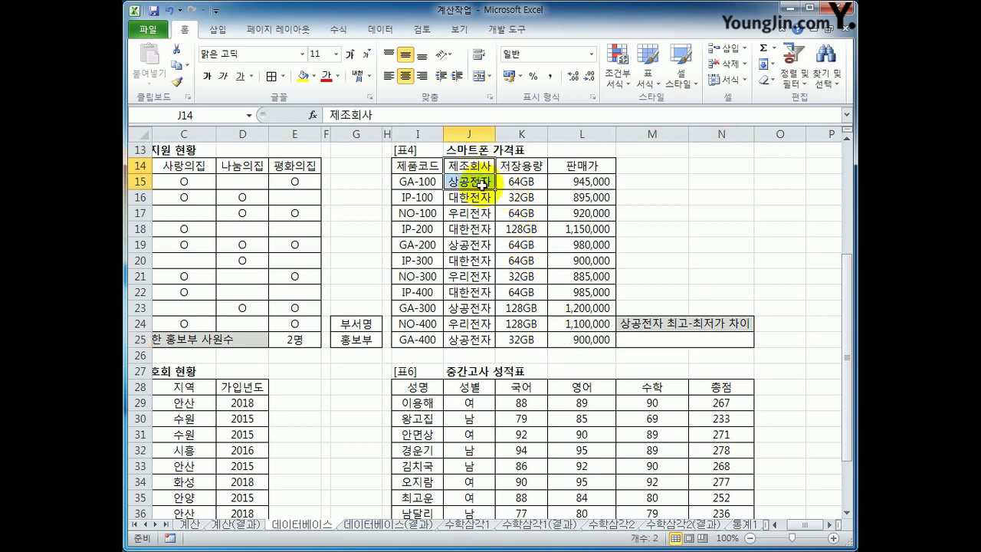
{"action": "left_click", "coordinate": [668, 341]}
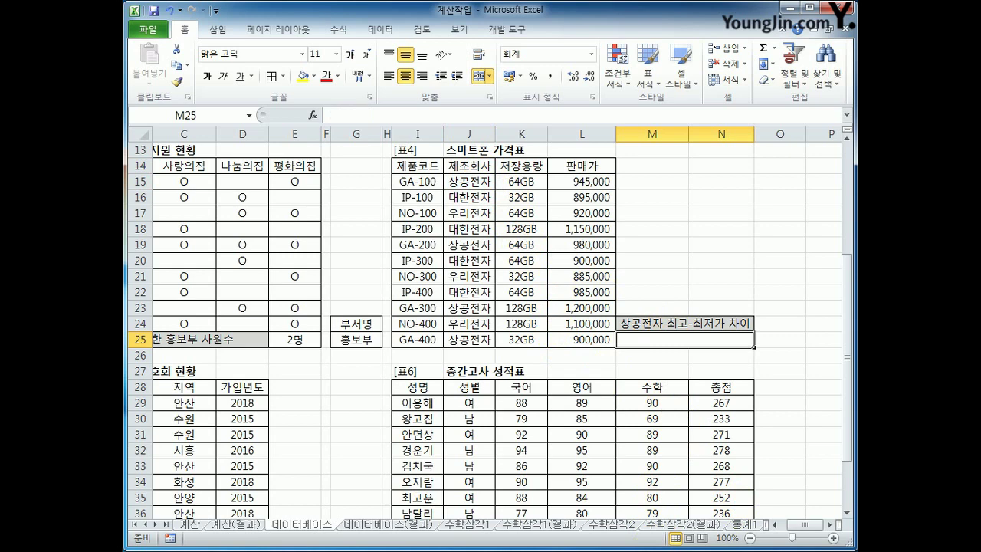
{"action": "type", "text": "=ㅇ"}
{"action": "key", "text": "Hangul"}
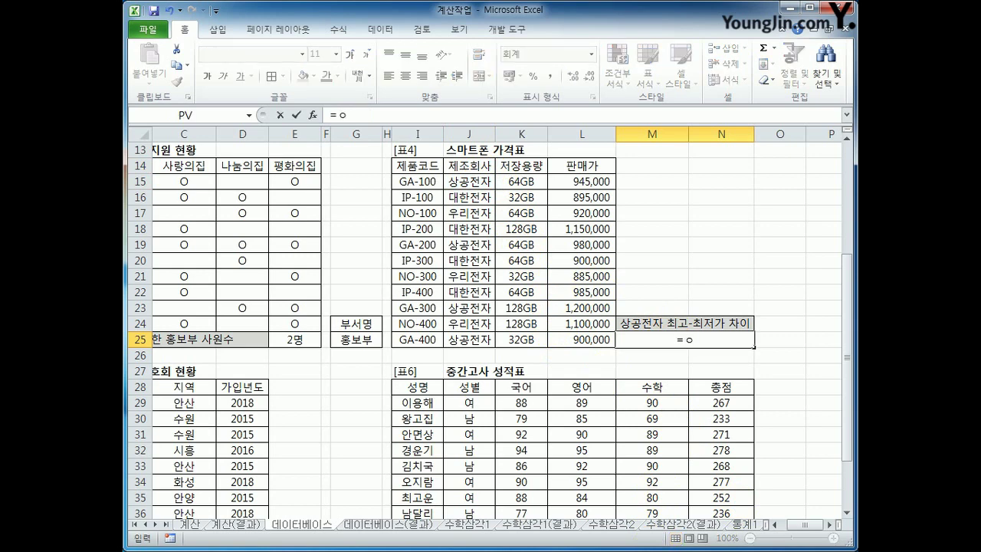
{"action": "key", "text": "BackSpace"}
{"action": "type", "text": "dmax("}
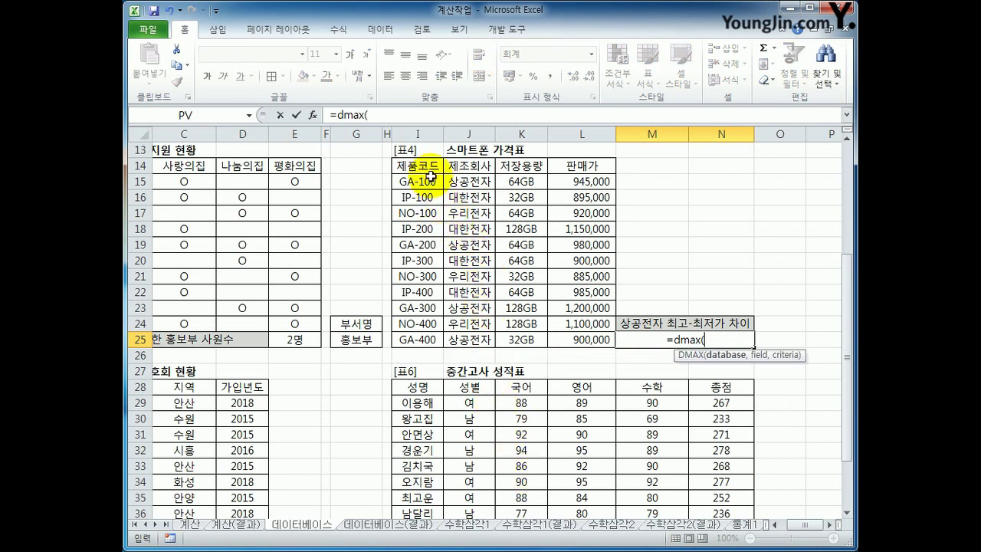
{"action": "left_click_drag", "start_coordinate": [416, 167], "coordinate": [559, 342]}
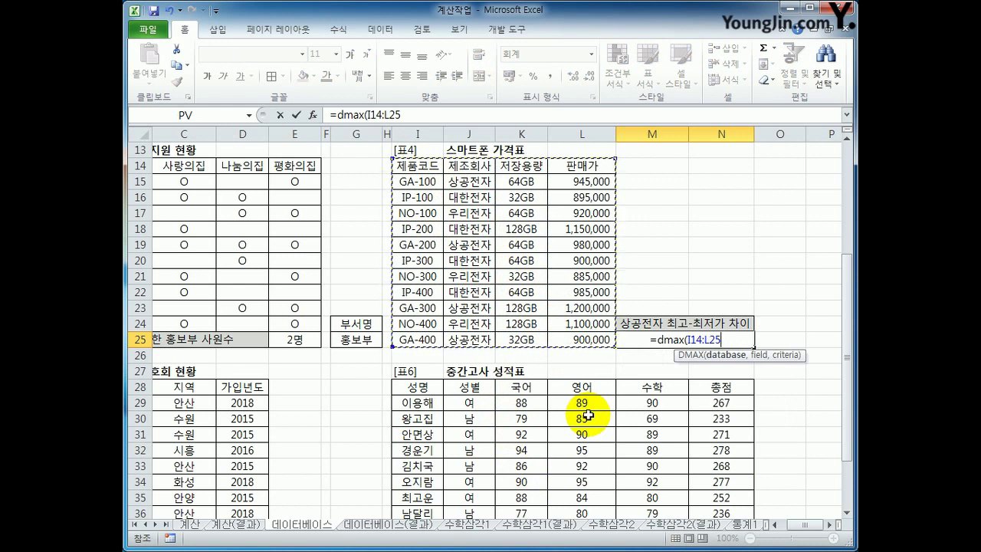
{"action": "type", "text": ","}
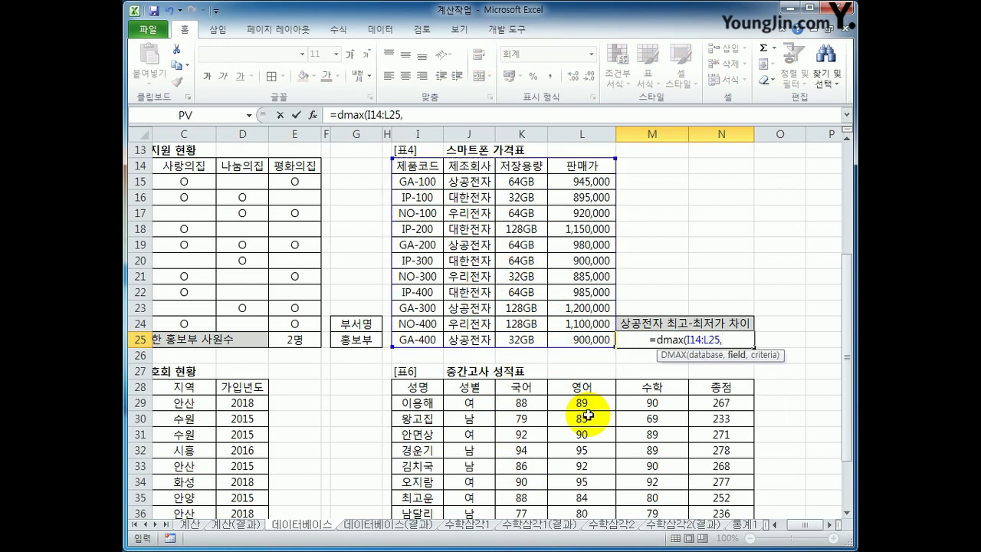
- Complete the DMAX formula with the 판매가 header L14 as field and J14:J15 as criteria, and commit it in M25
{"action": "left_click", "coordinate": [580, 165]}
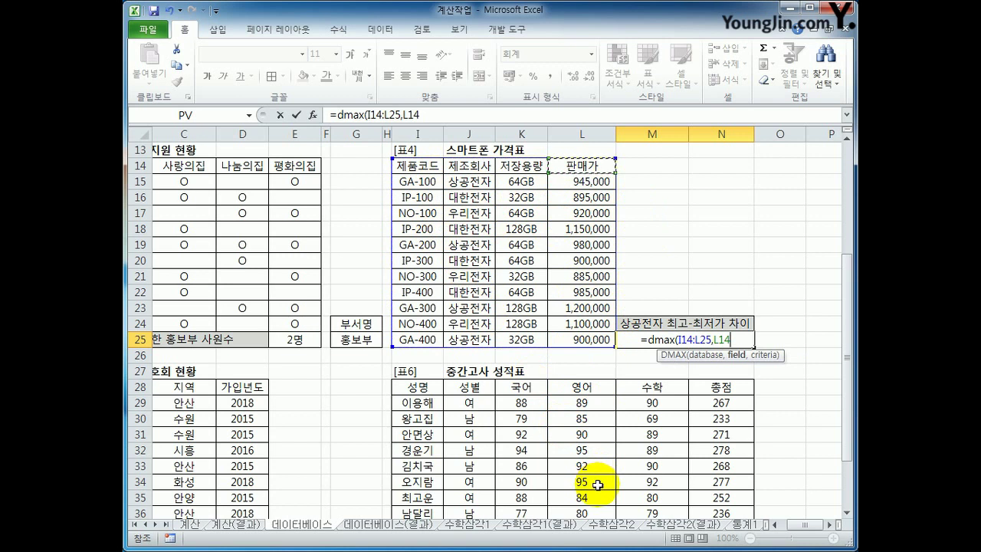
{"action": "type", "text": ","}
{"action": "left_click_drag", "start_coordinate": [466, 164], "coordinate": [464, 181]}
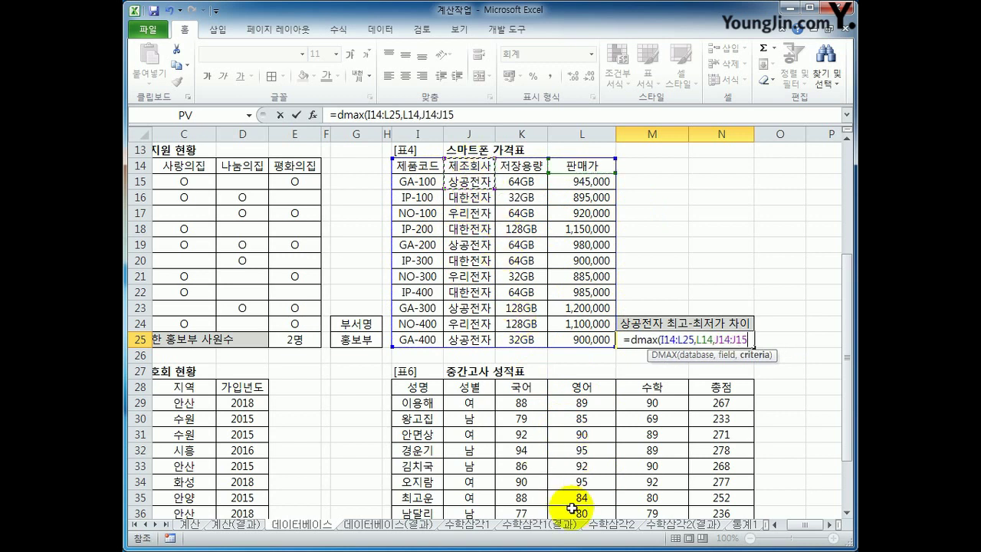
{"action": "type", "text": ")"}
{"action": "key", "text": "Return"}
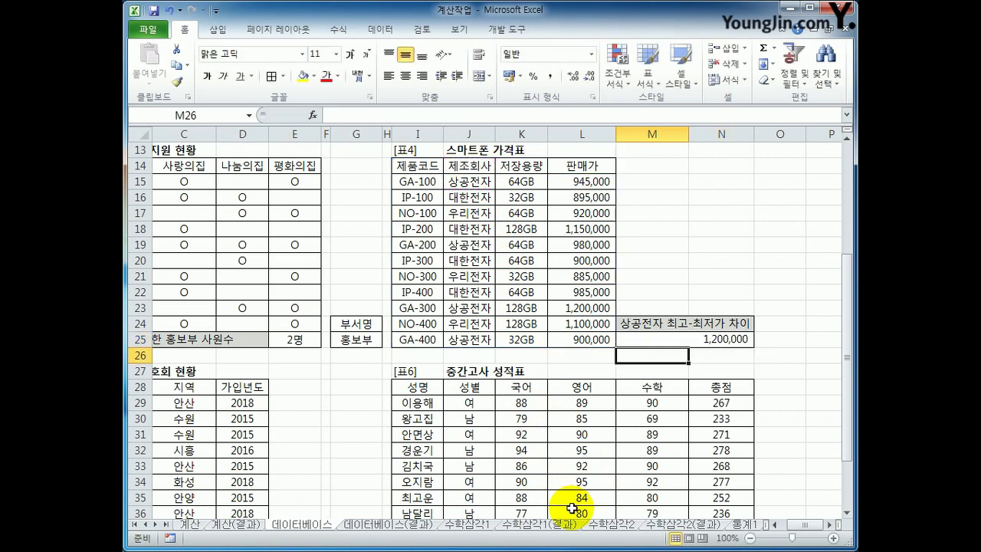
- Extend the DMAX formula in M25 by subtracting a DMIN function with table 4, I14:L25, as its database
{"action": "left_click", "coordinate": [656, 340]}
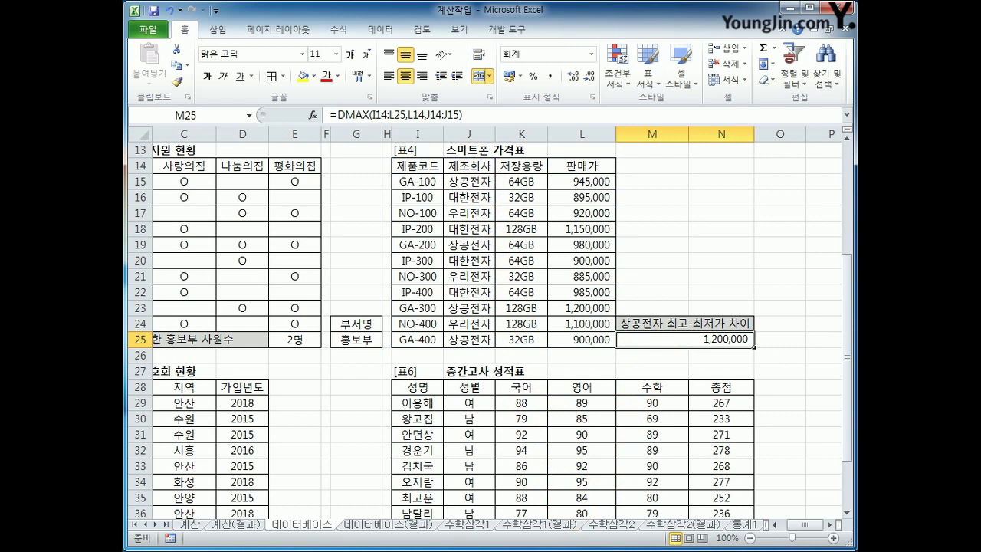
{"action": "left_click", "coordinate": [494, 113]}
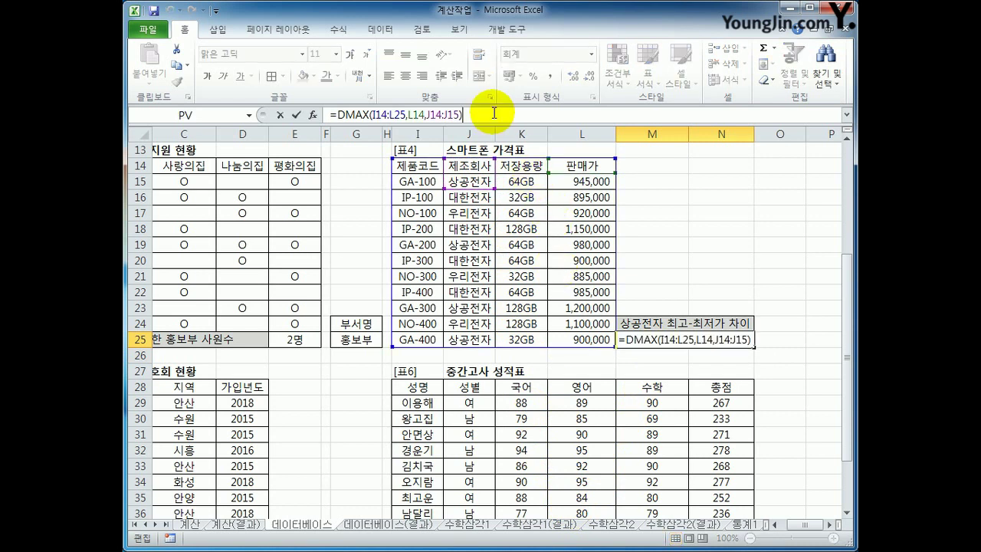
{"action": "type", "text": "-"}
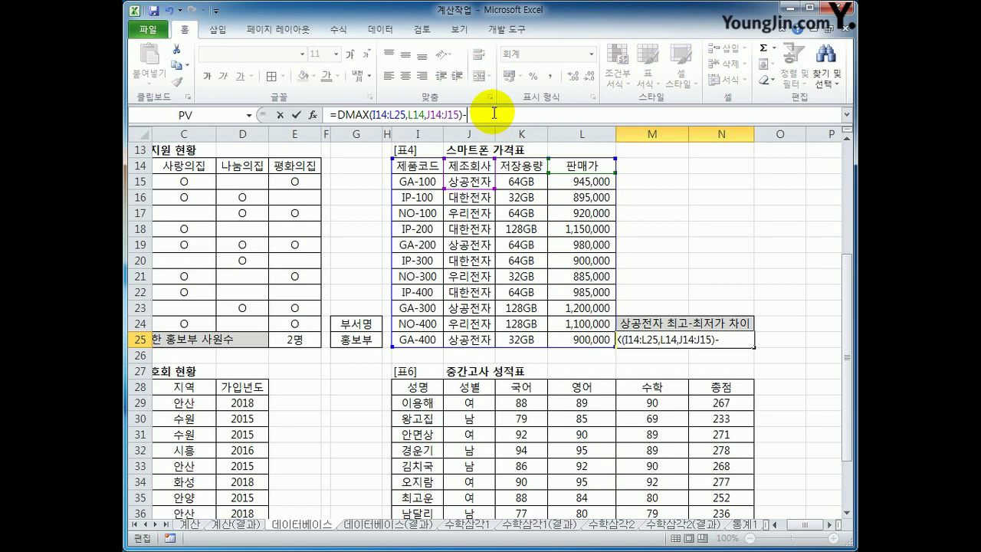
{"action": "type", "text": "dmin("}
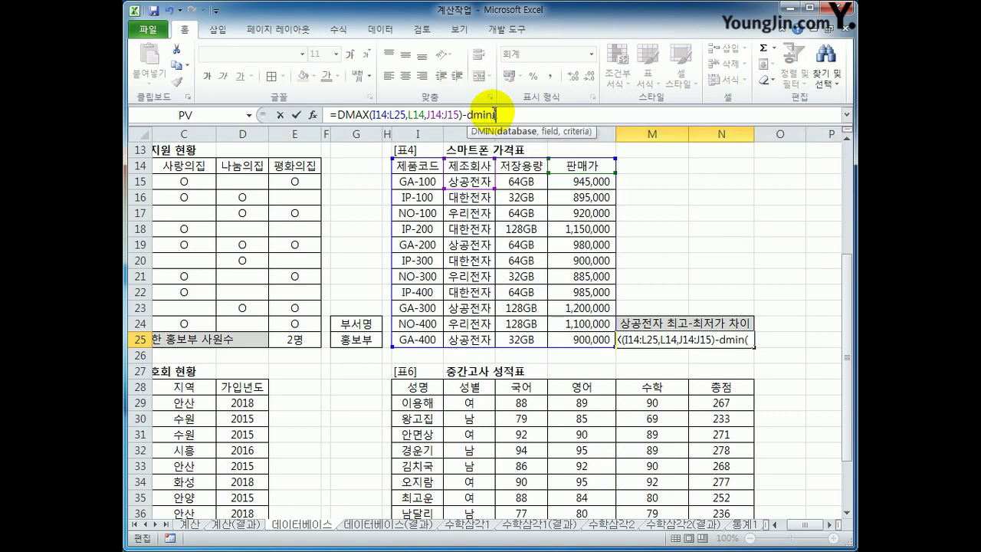
{"action": "left_click_drag", "start_coordinate": [410, 166], "coordinate": [579, 338]}
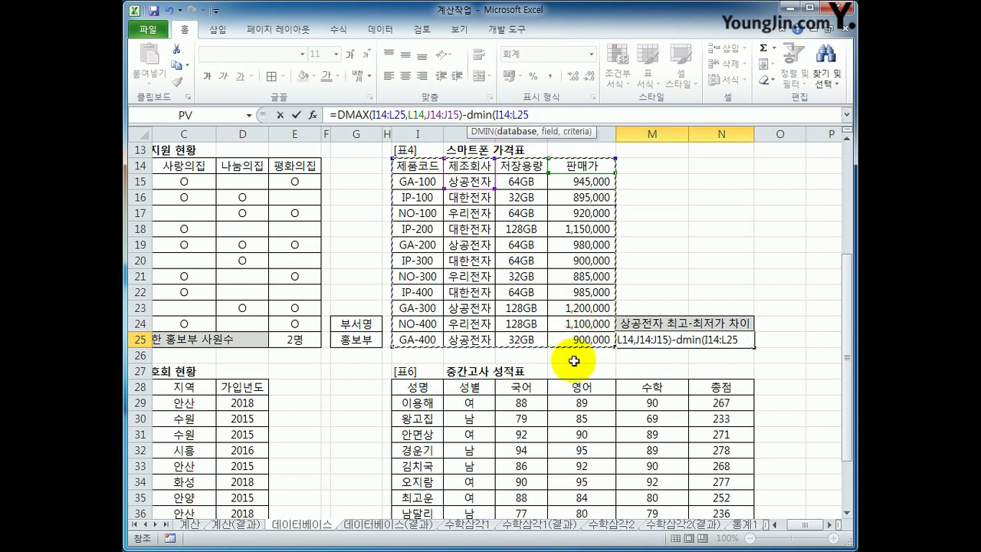
- Complete the DMIN function with the 판매가 header L14 as field and J14:J15 as criteria, commit it, and review the formula in M25
{"action": "type", "text": ","}
{"action": "left_click", "coordinate": [593, 167]}
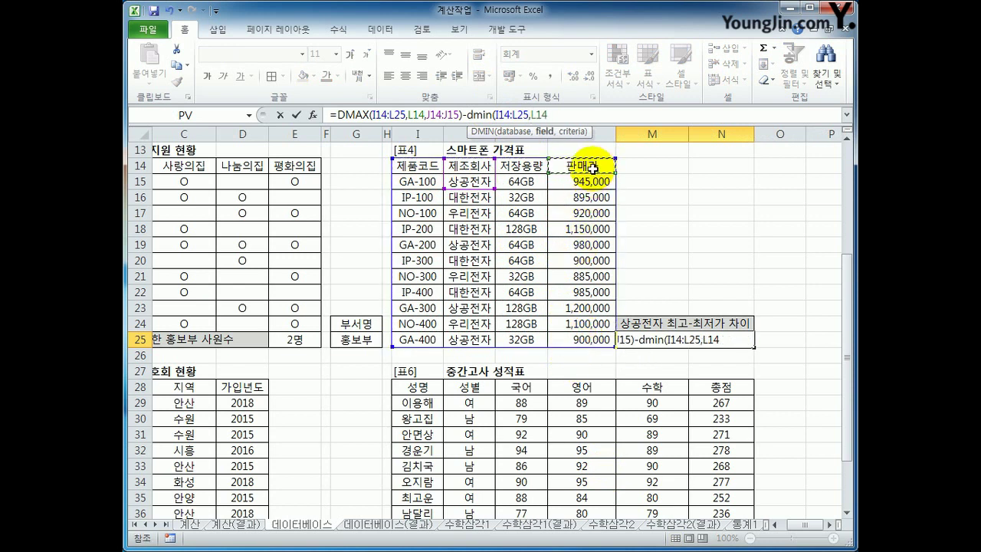
{"action": "type", "text": ","}
{"action": "left_click_drag", "start_coordinate": [471, 166], "coordinate": [478, 181]}
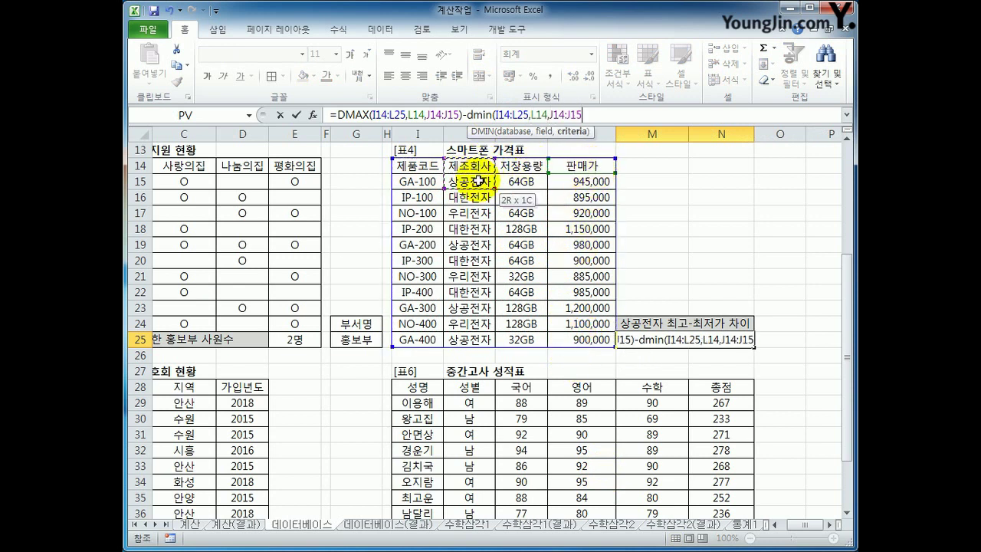
{"action": "type", "text": ")"}
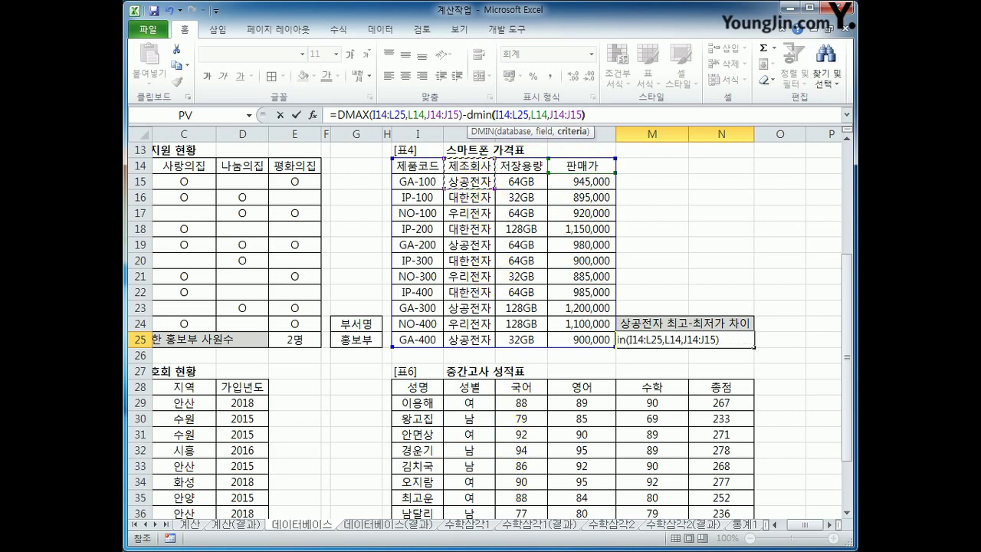
{"action": "key", "text": "Return"}
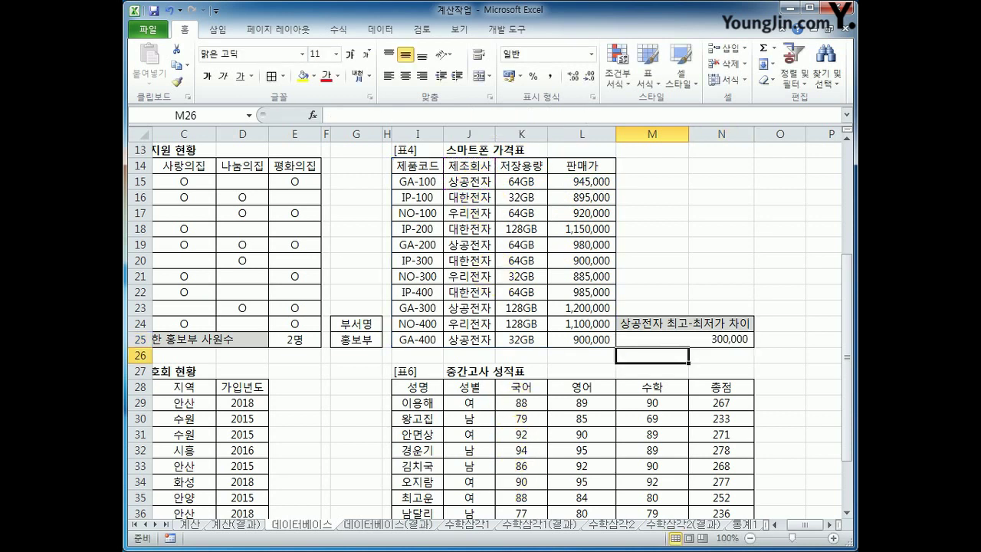
{"action": "left_click", "coordinate": [694, 340]}
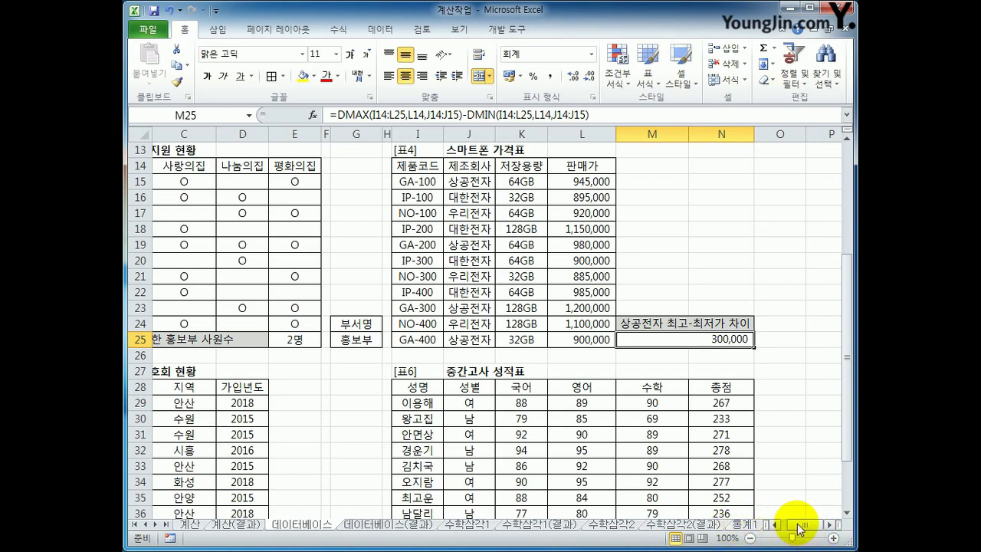
- Examine table 5, A28:D38, including its 지역 and 가입년도 columns and the 안산 회원수 result cell D39
{"action": "left_click_drag", "start_coordinate": [797, 527], "coordinate": [788, 528]}
{"action": "scroll", "coordinate": [263, 388], "scroll_direction": "down", "scroll_amount": 3}
{"action": "left_click", "coordinate": [356, 423]}
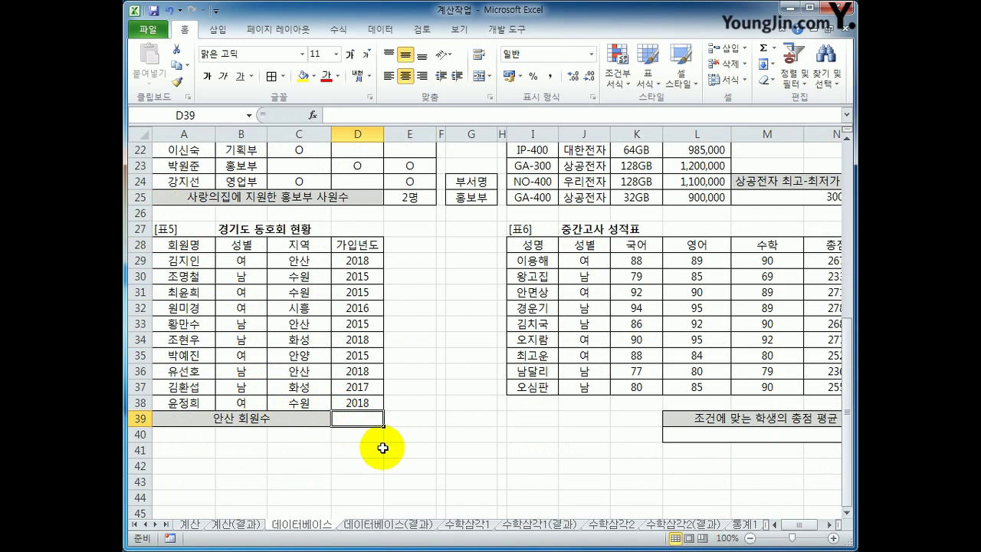
{"action": "left_click_drag", "start_coordinate": [180, 245], "coordinate": [342, 397]}
{"action": "left_click", "coordinate": [349, 401]}
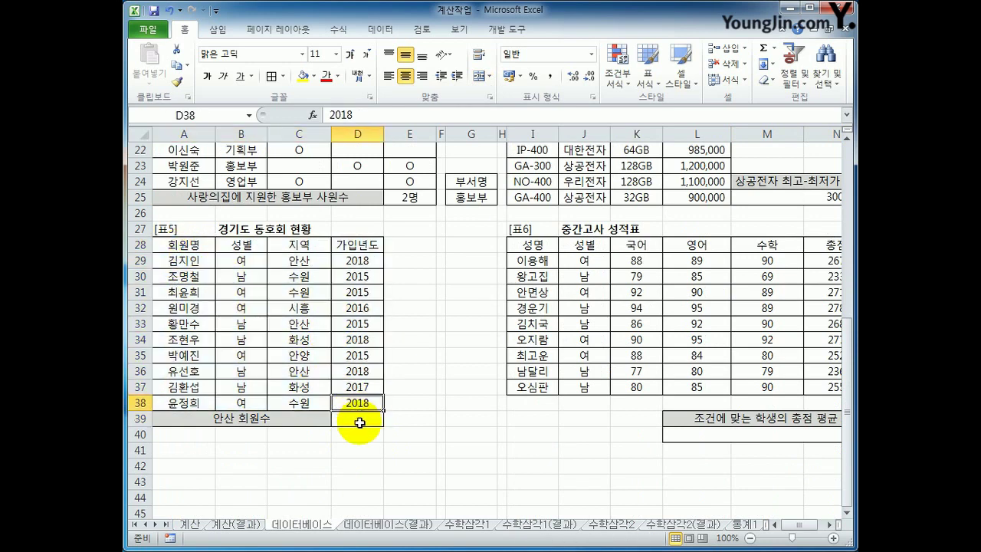
{"action": "left_click", "coordinate": [359, 423]}
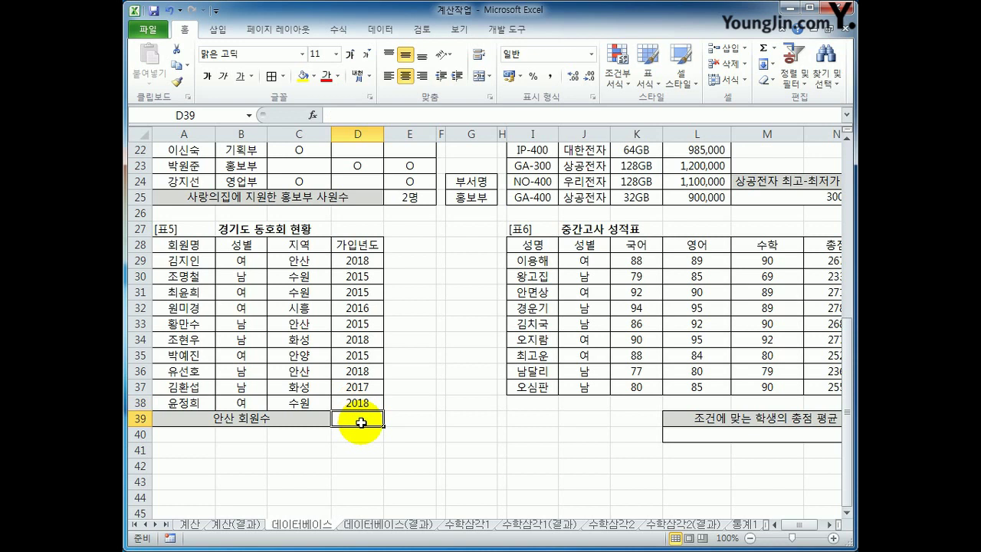
{"action": "left_click", "coordinate": [313, 260]}
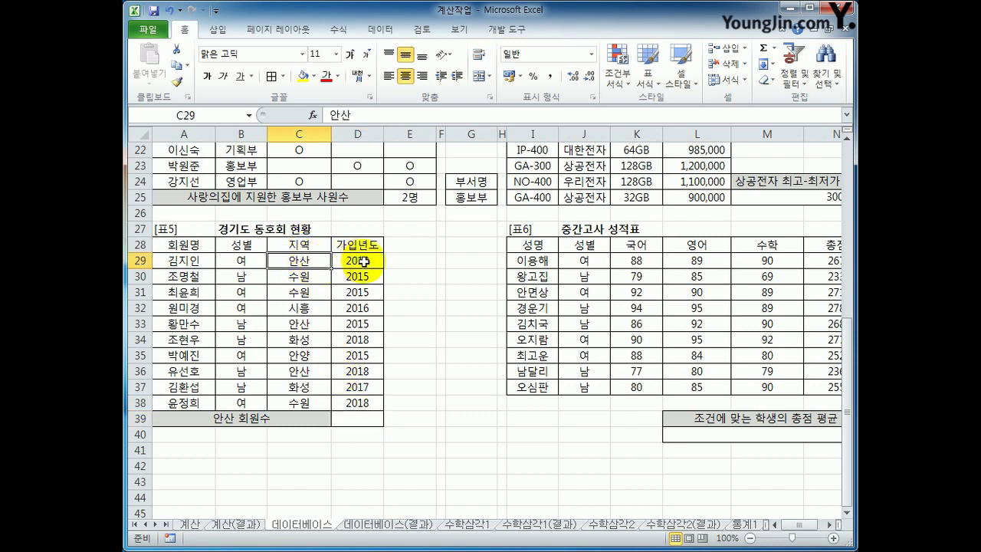
- Start a DCOUNT formula in D39 with table 5, A28:D38, as its database
{"action": "left_click", "coordinate": [354, 421]}
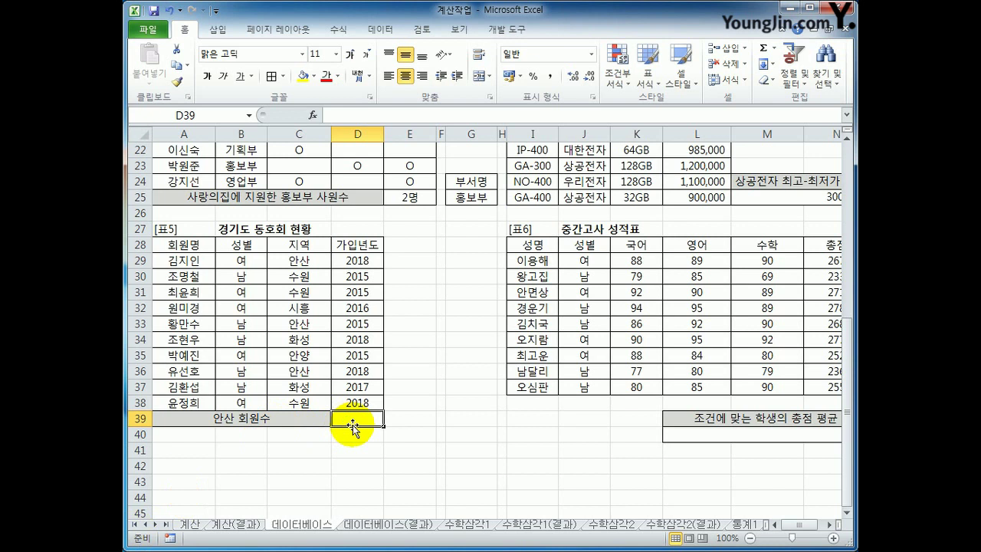
{"action": "type", "text": "=da"}
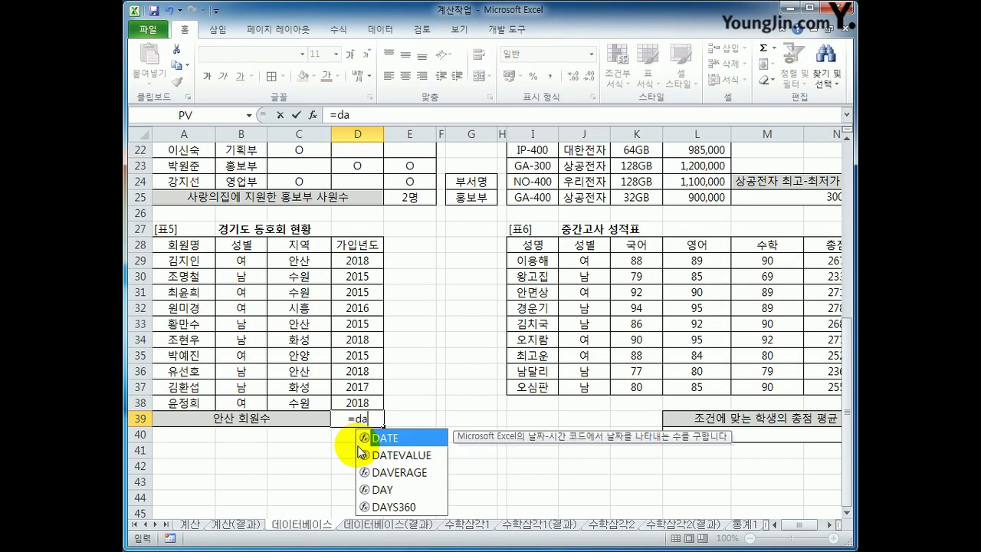
{"action": "key", "text": "BackSpace"}
{"action": "type", "text": "c"}
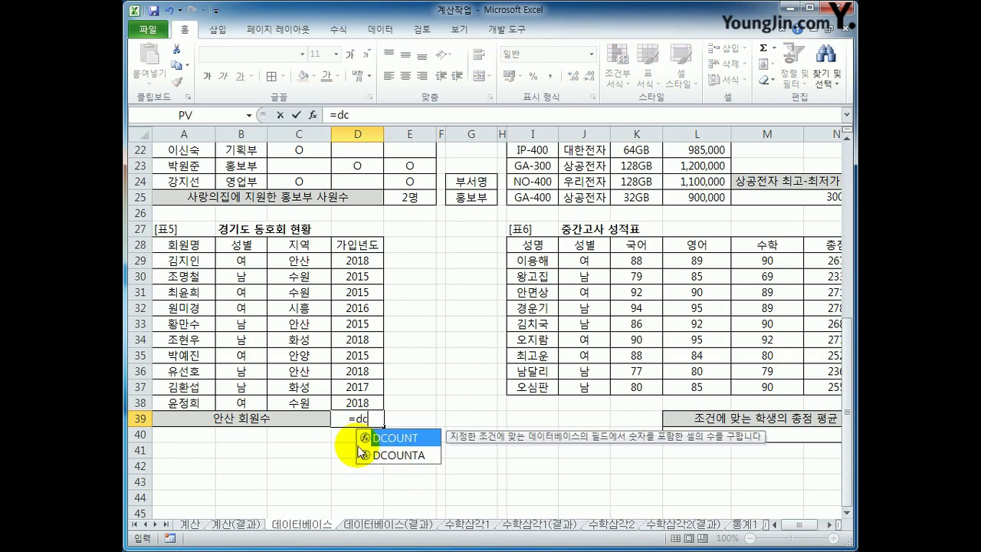
{"action": "key", "text": "Tab"}
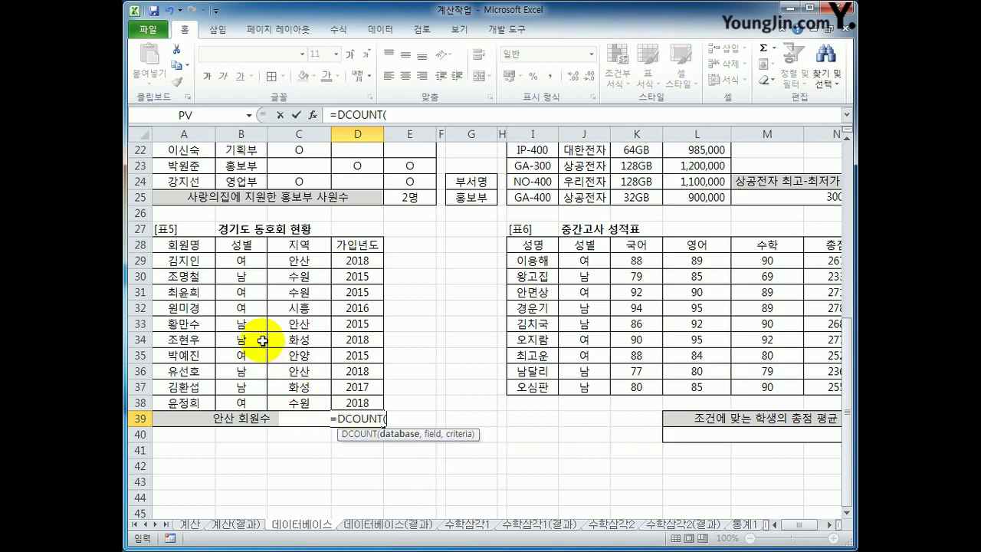
{"action": "left_click_drag", "start_coordinate": [178, 244], "coordinate": [338, 401]}
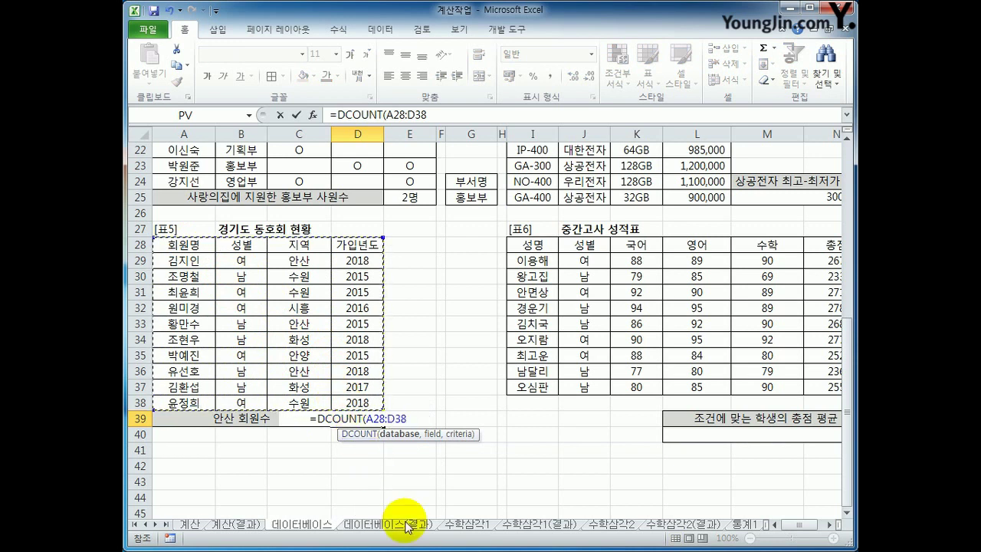
- Complete the DCOUNT arguments with the 가입년도 header D28 as field and C28:C29 as criteria
{"action": "type", "text": ","}
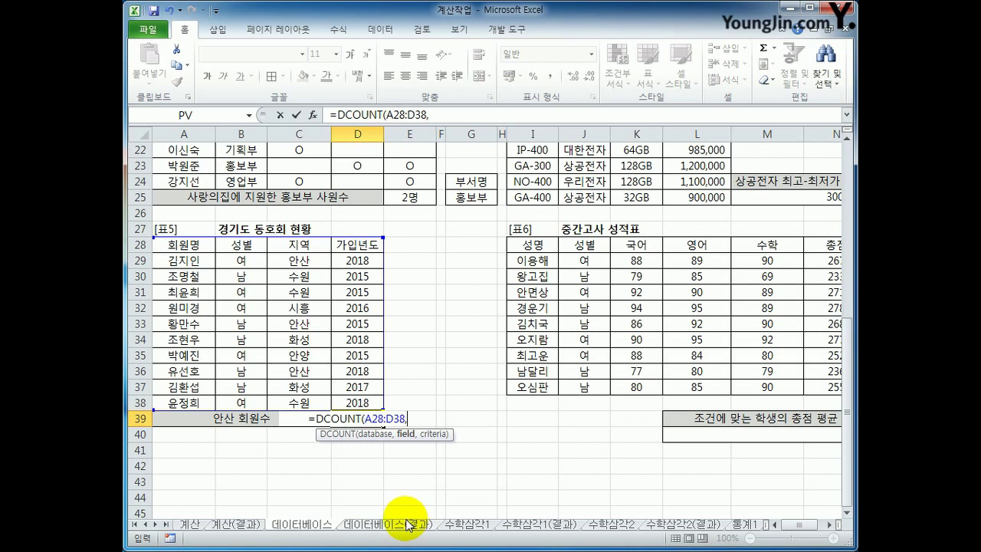
{"action": "left_click", "coordinate": [359, 245]}
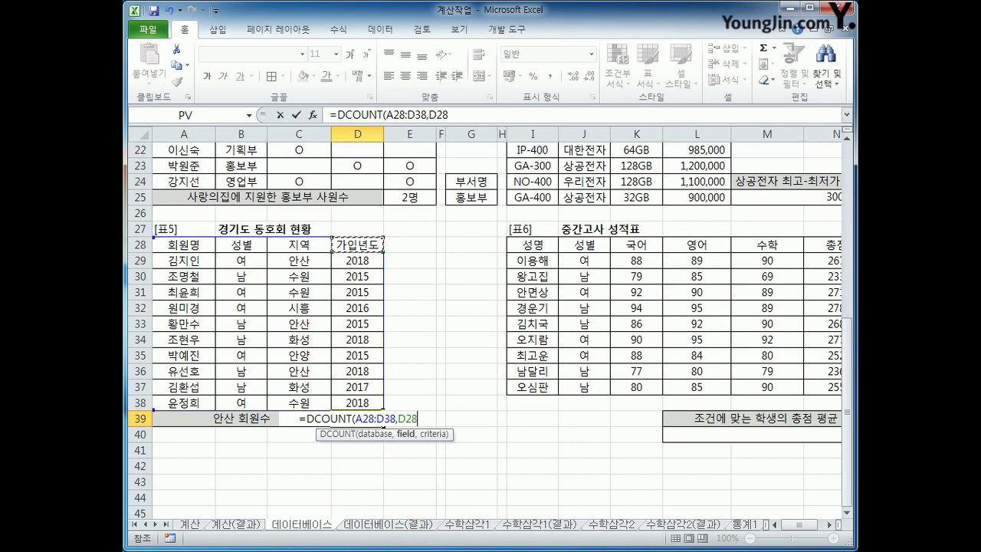
{"action": "type", "text": ","}
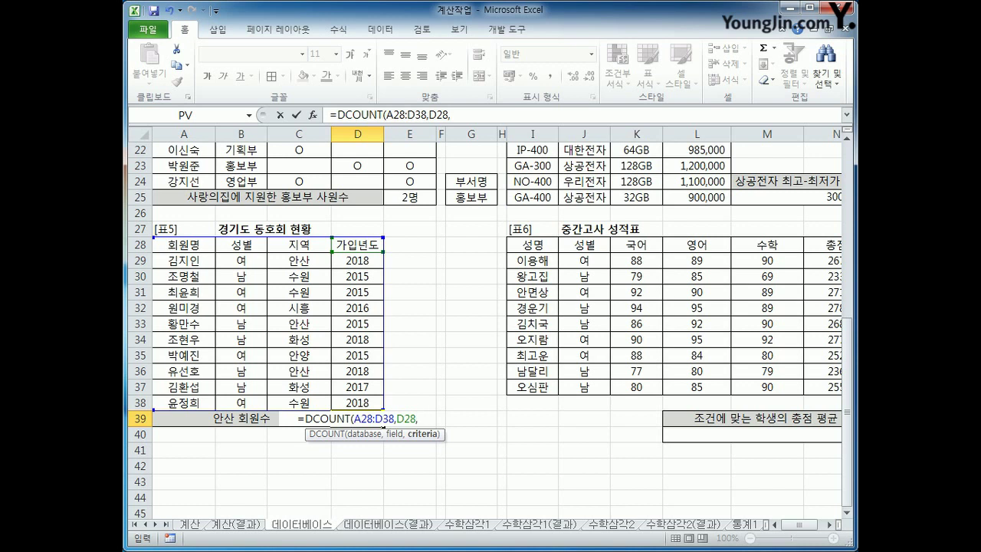
{"action": "left_click_drag", "start_coordinate": [299, 244], "coordinate": [300, 262]}
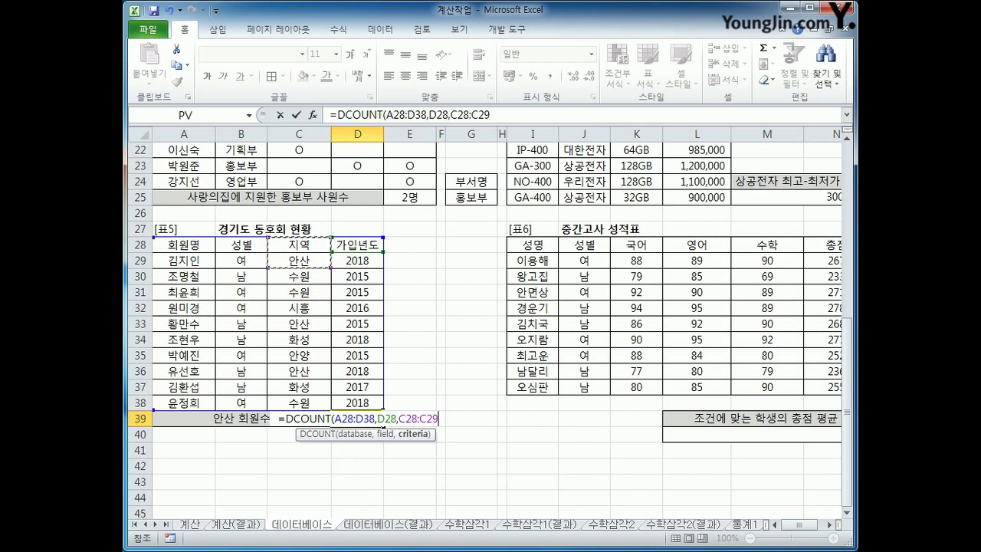
{"action": "type", "text": ")"}
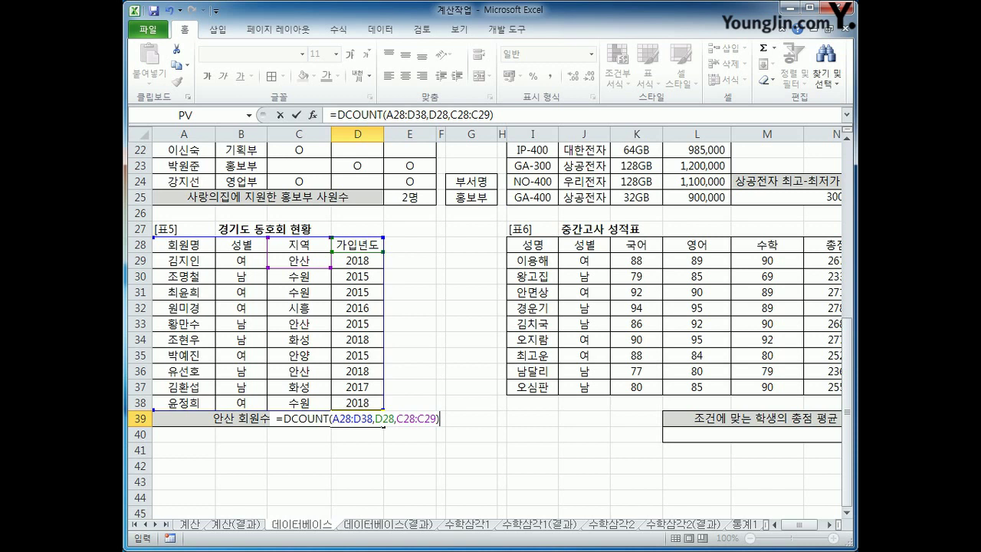
- Append the text "명" to the DCOUNT formula in D39, commit it, and check the result against the 안산 entries under 지역
{"action": "type", "text": "&"}
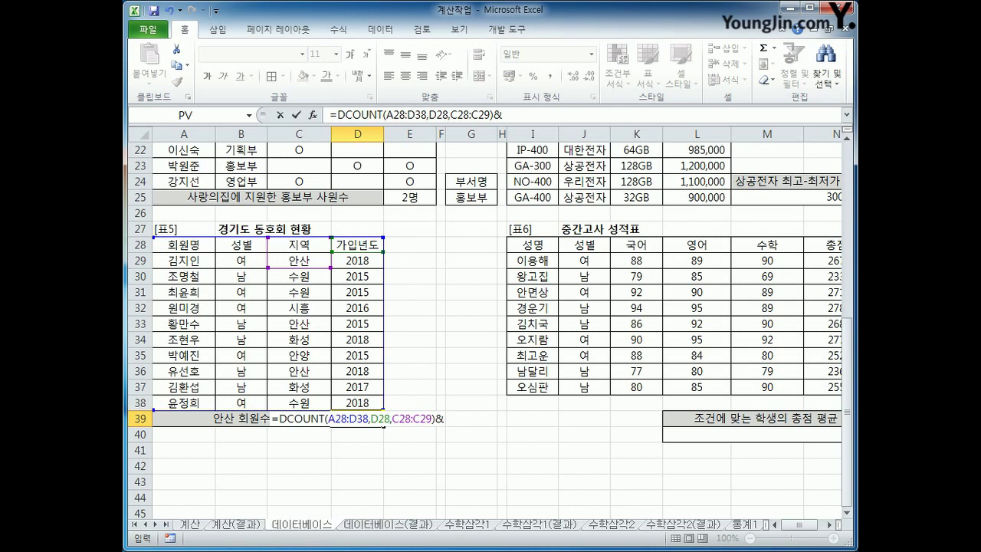
{"action": "type", "text": "\"명"}
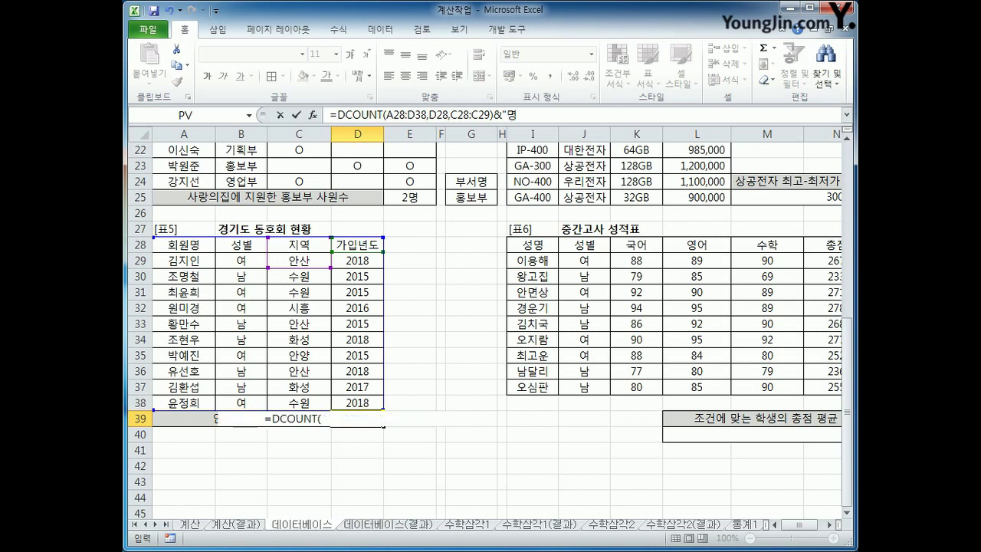
{"action": "type", "text": "\""}
{"action": "key", "text": "Return"}
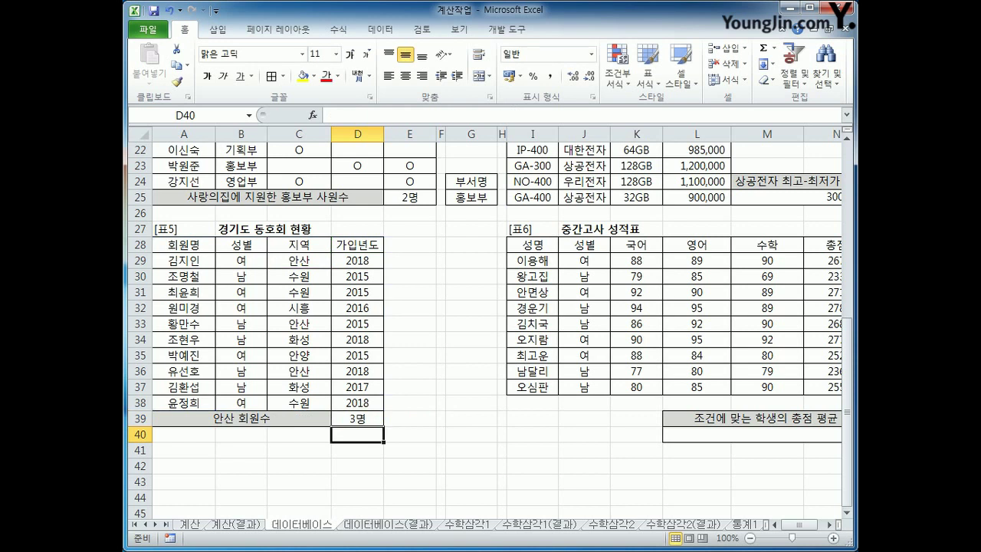
{"action": "left_click", "coordinate": [315, 261]}
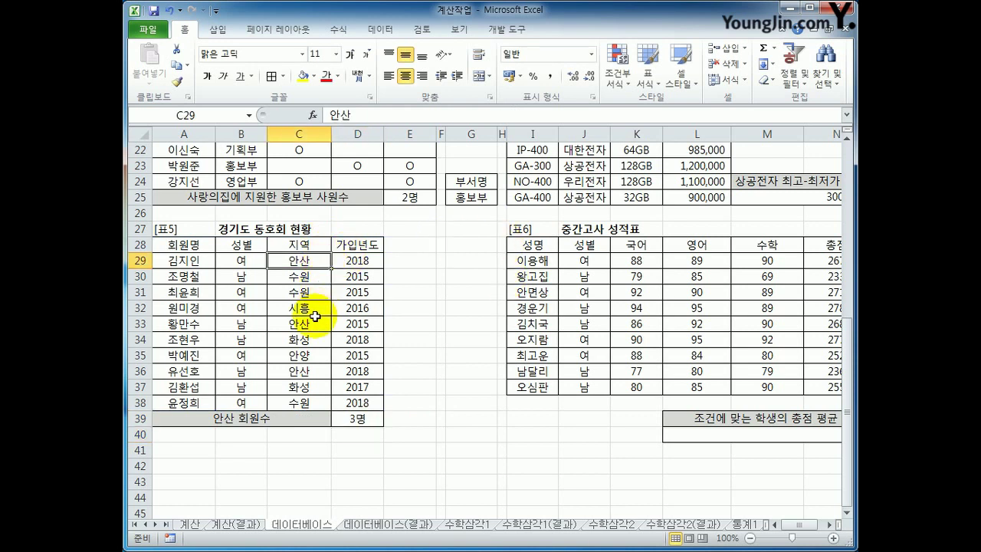
{"action": "left_click", "coordinate": [305, 323]}
{"action": "left_click", "coordinate": [303, 371]}
{"action": "left_click", "coordinate": [349, 419]}
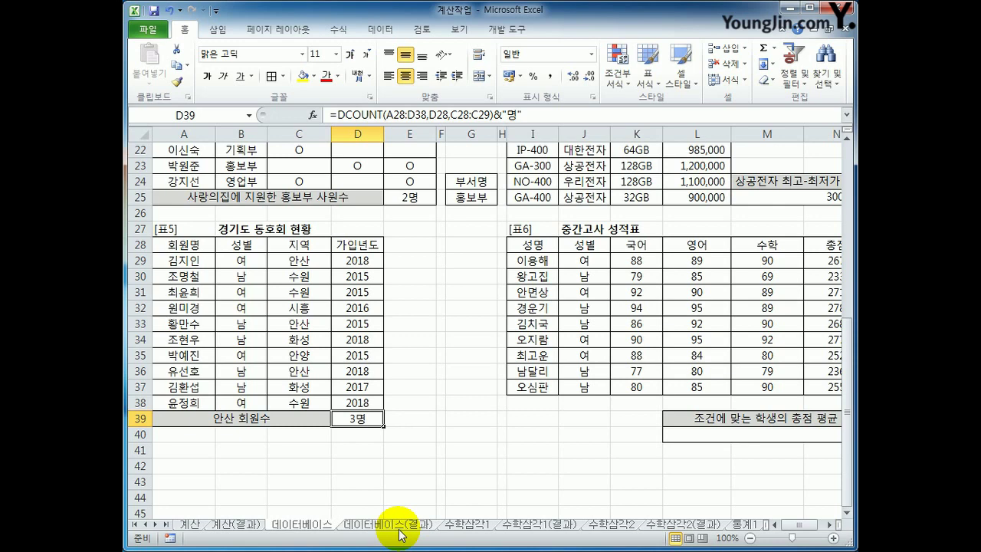
- Copy the 성별 header J28 and the 남 entry J30 of table 6 into I39:I40 as a criteria range
{"action": "left_click", "coordinate": [829, 525]}
{"action": "left_click", "coordinate": [828, 524]}
{"action": "left_click", "coordinate": [708, 439]}
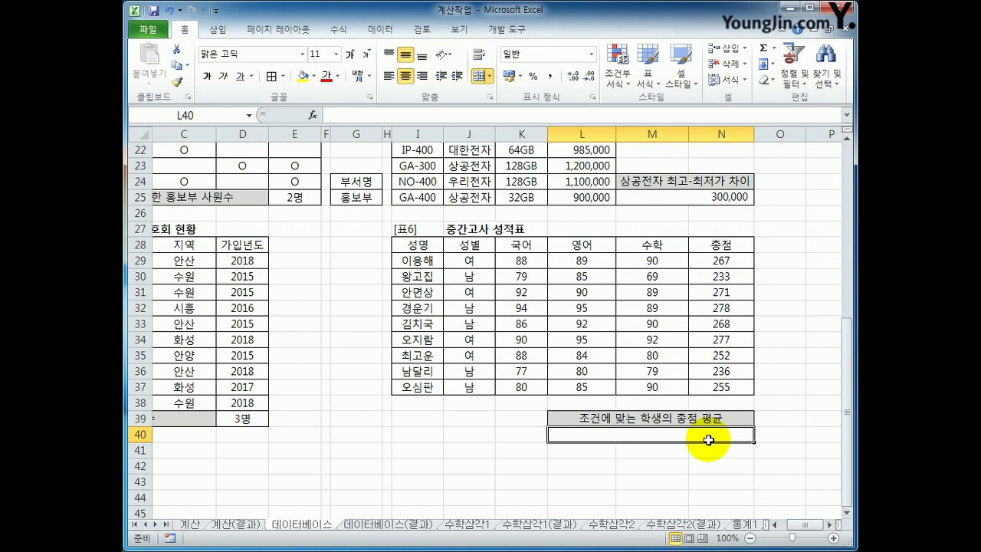
{"action": "left_click", "coordinate": [423, 421]}
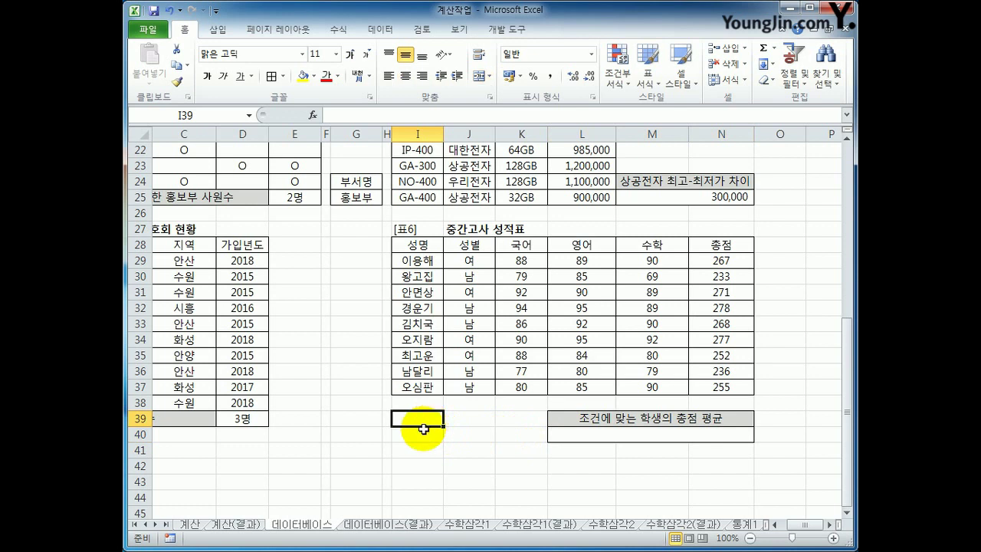
{"action": "left_click", "coordinate": [483, 250]}
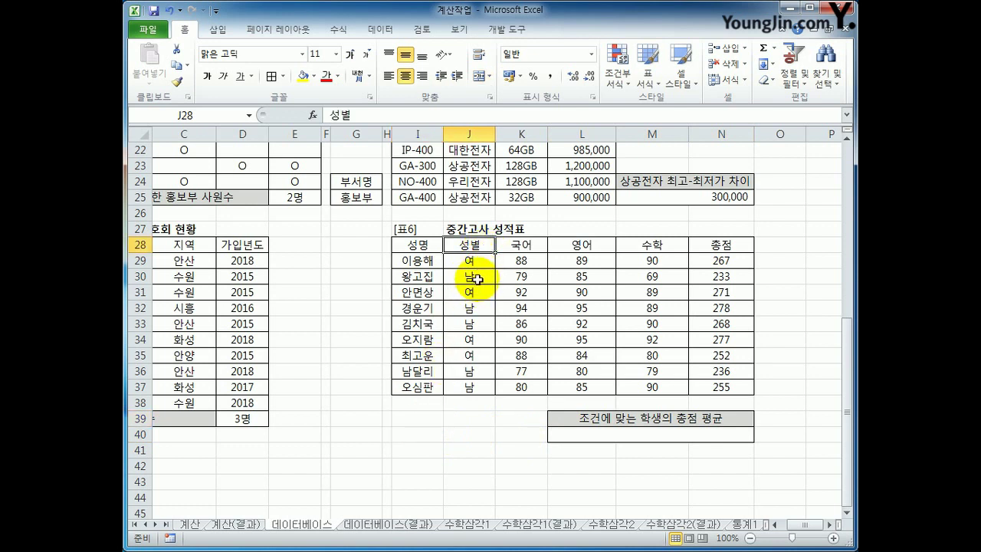
{"action": "left_click", "coordinate": [477, 279], "text": "ctrl"}
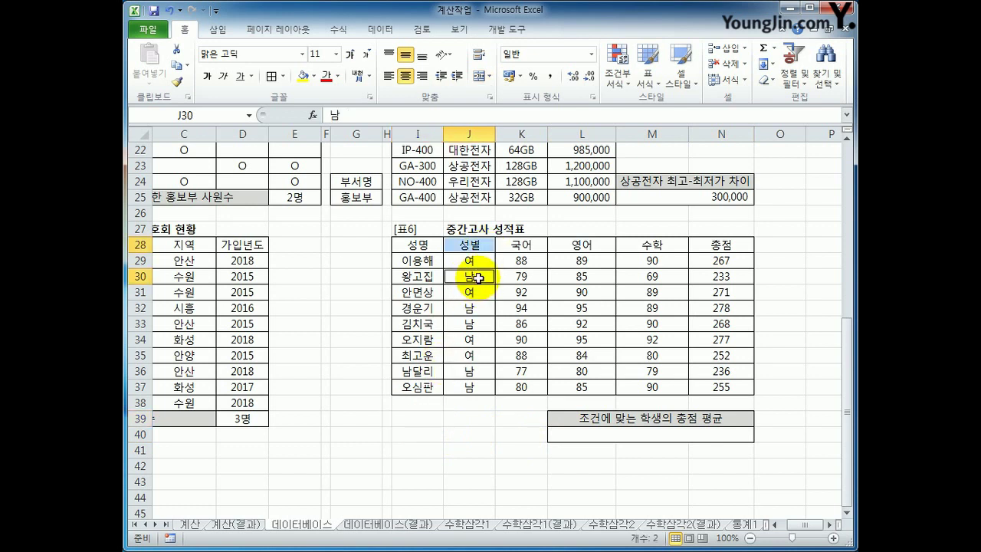
{"action": "key", "text": "ctrl+c"}
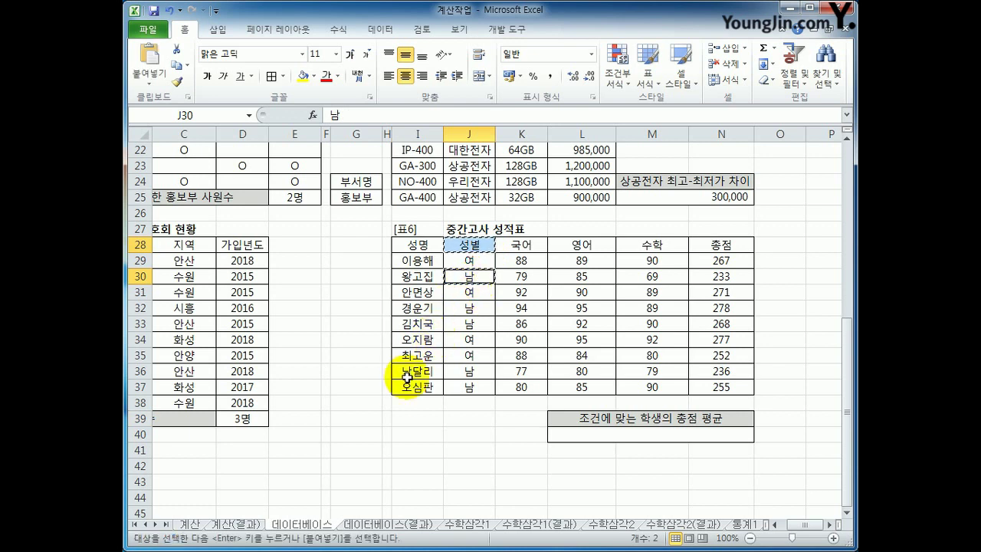
{"action": "left_click", "coordinate": [416, 422]}
{"action": "key", "text": "ctrl+v"}
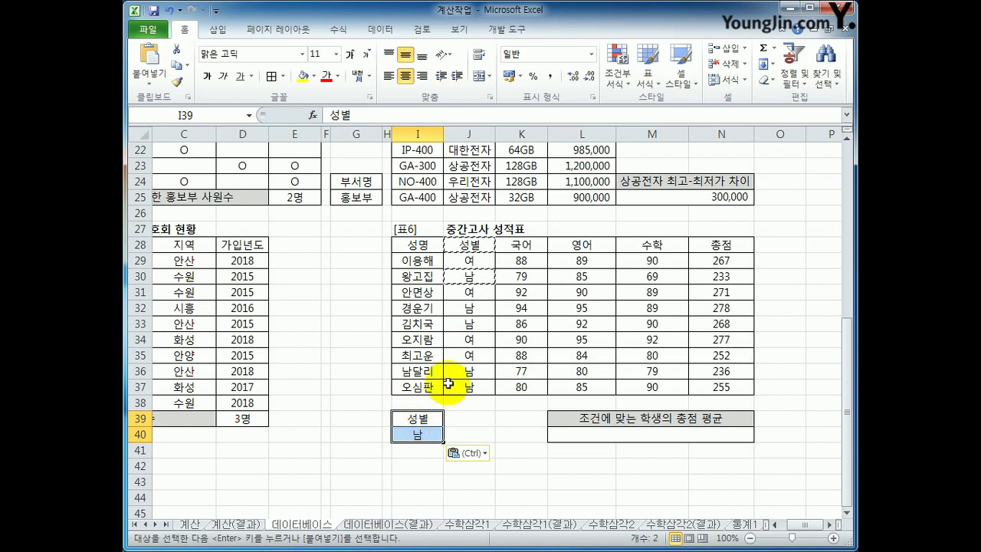
- Copy the 영어 header L28 into J39 and enter the criterion >=90 beneath it in J40
{"action": "left_click", "coordinate": [583, 245]}
{"action": "key", "text": "ctrl+c"}
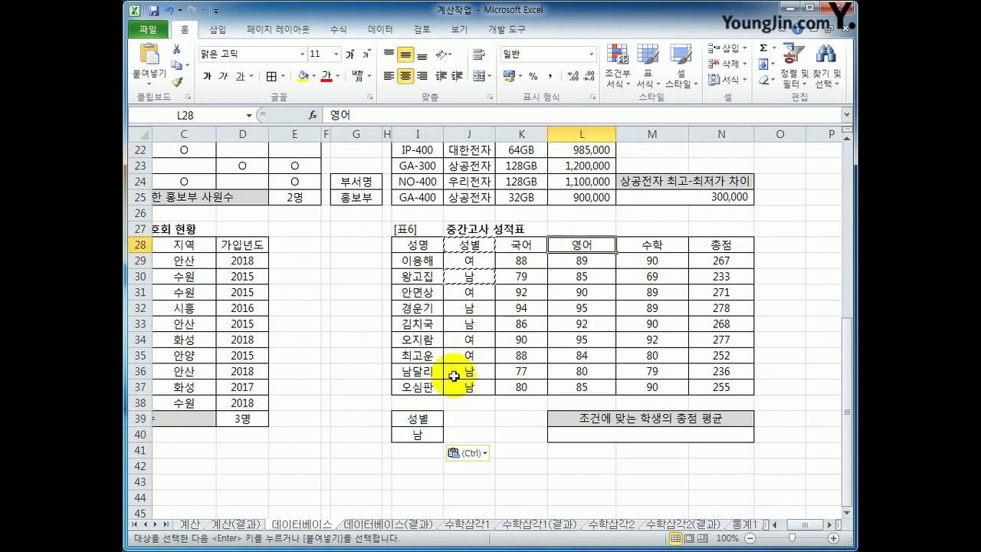
{"action": "left_click", "coordinate": [456, 414]}
{"action": "key", "text": "ctrl+v"}
{"action": "left_click", "coordinate": [459, 434]}
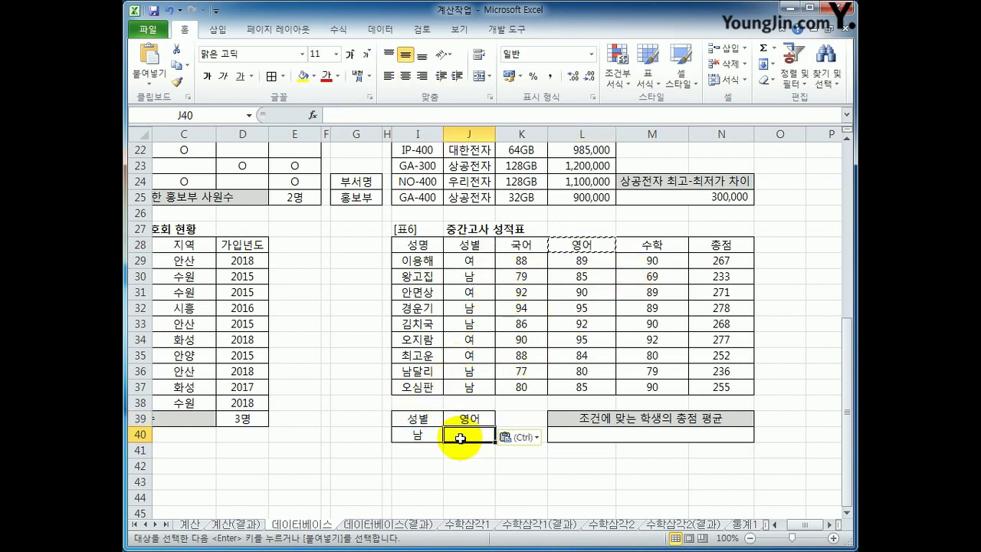
{"action": "type", "text": ">="}
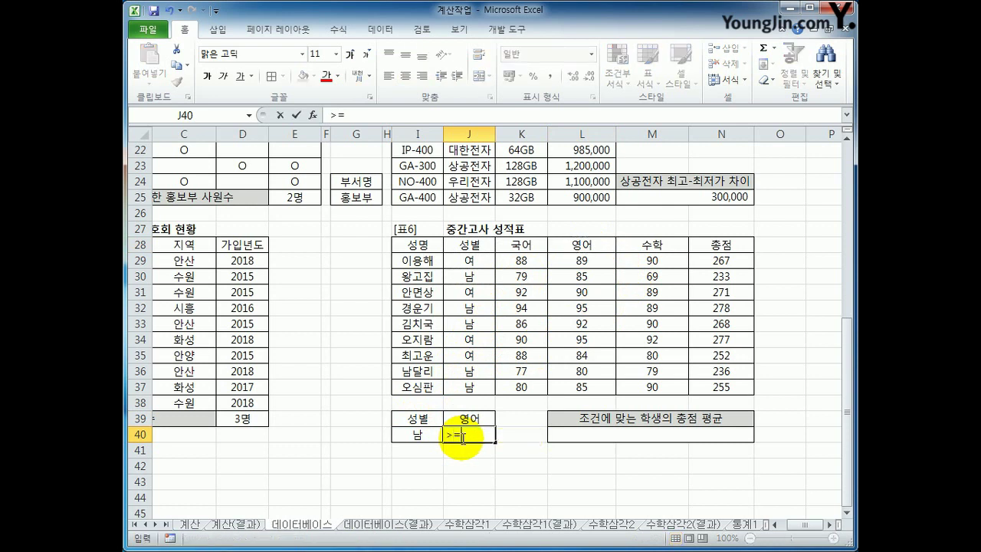
{"action": "type", "text": "90"}
{"action": "key", "text": "Return"}
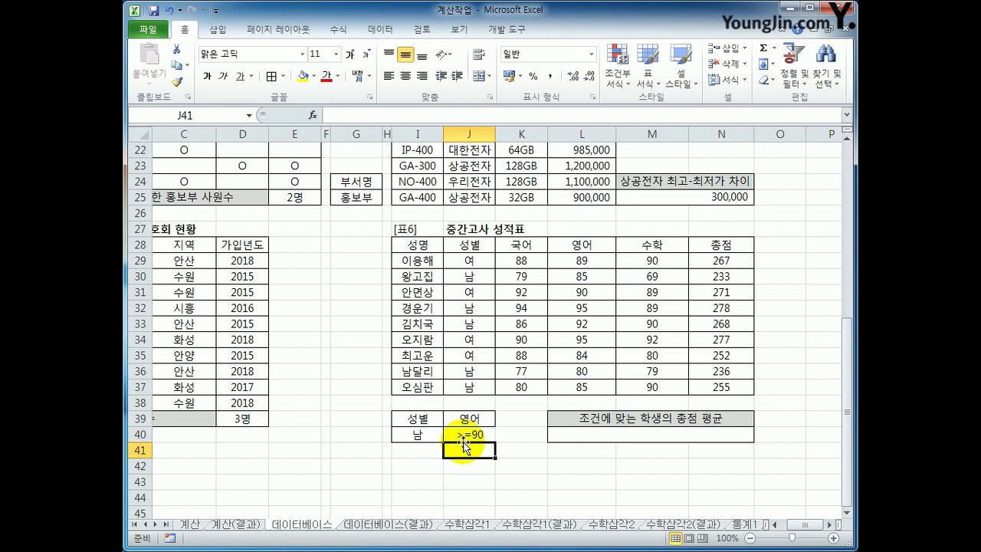
- Copy the 여 entry J29 of table 6 into I41 as the second 성별 criterion
{"action": "left_click", "coordinate": [482, 264]}
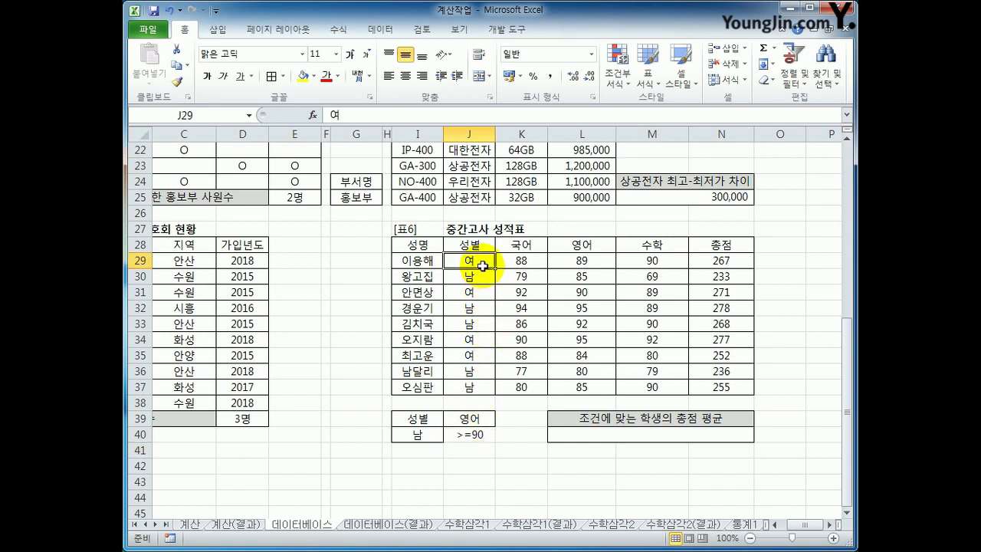
{"action": "key", "text": "ctrl+c"}
{"action": "left_click", "coordinate": [425, 450]}
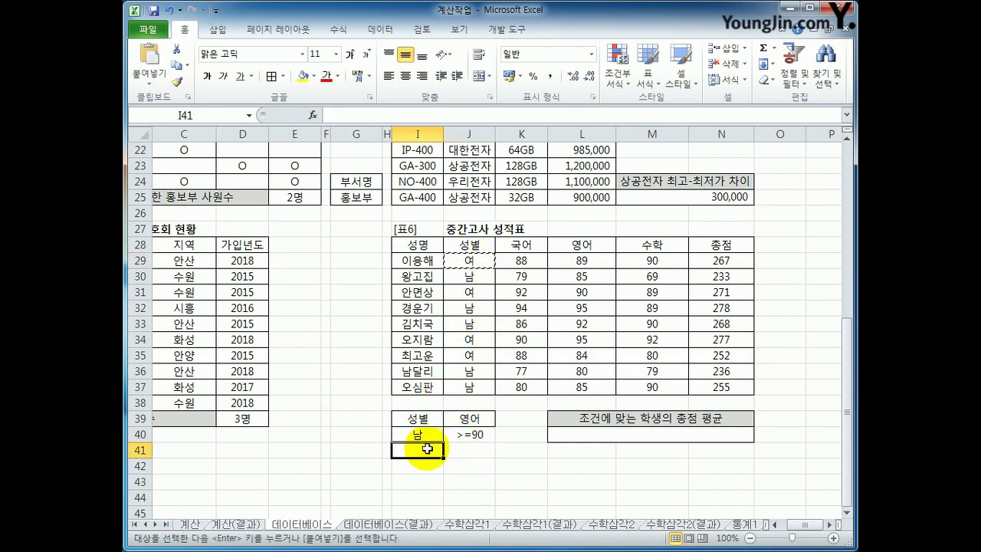
{"action": "key", "text": "ctrl+v"}
{"action": "left_click", "coordinate": [459, 447]}
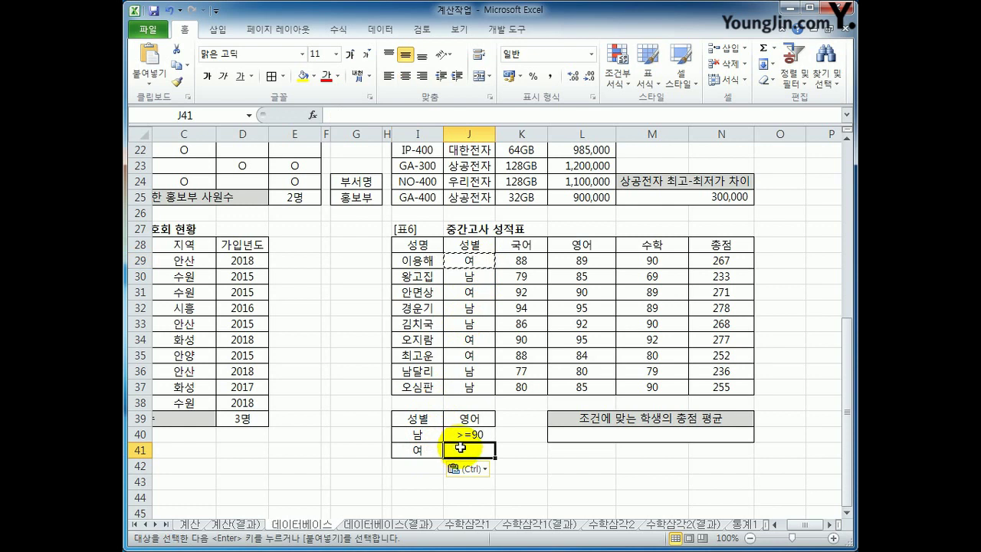
- Copy the 수학 header M28 into K39 and enter the criterion >=90 in K41, in the 여 row
{"action": "left_click", "coordinate": [644, 247]}
{"action": "key", "text": "ctrl+c"}
{"action": "left_click", "coordinate": [511, 418]}
{"action": "key", "text": "ctrl+v"}
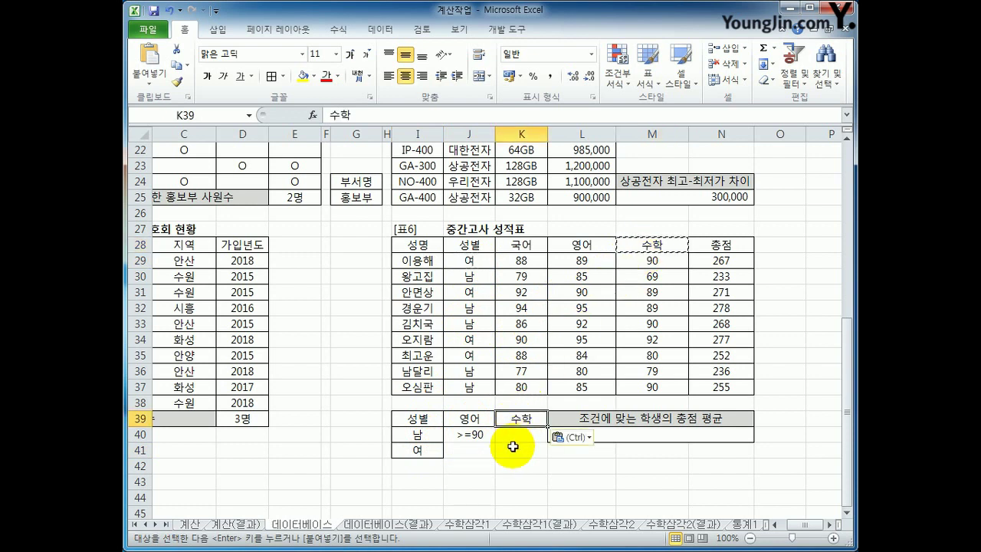
{"action": "left_click", "coordinate": [512, 452]}
{"action": "type", "text": ">"}
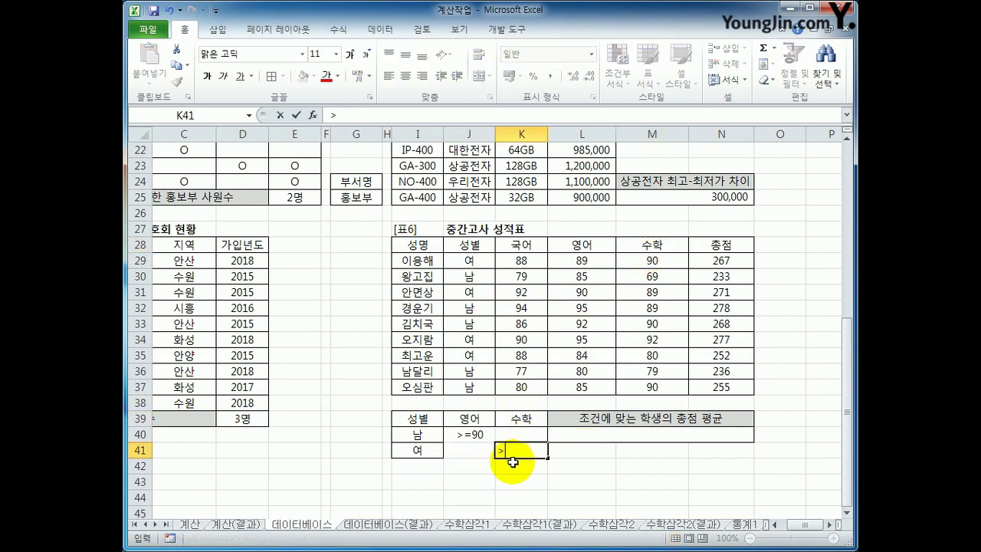
{"action": "type", "text": "=90"}
{"action": "key", "text": "Return"}
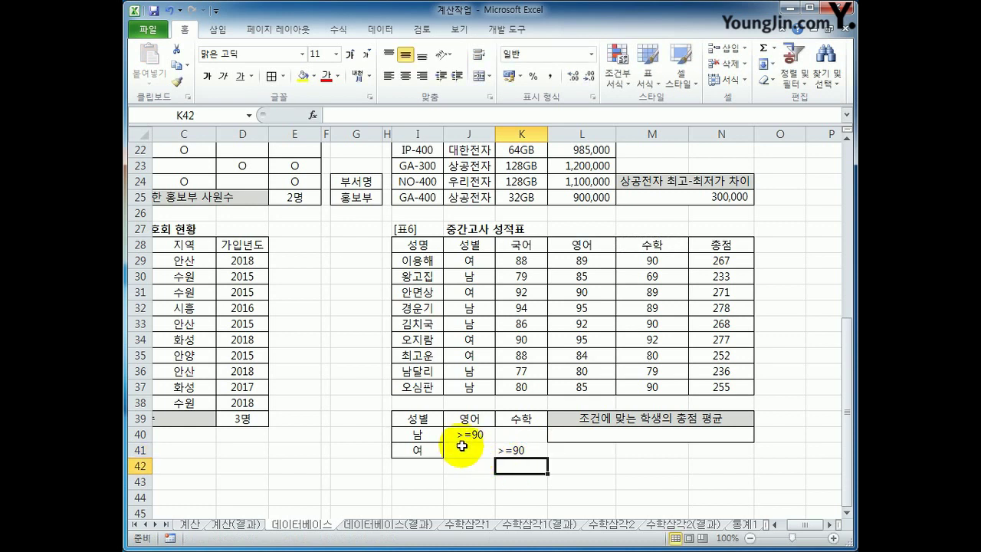
- Review the criteria rows I40:K41 and the 총점 column, and start a DAVERAGE formula in L40 with table 6, I28:N37, as its database
{"action": "left_click_drag", "start_coordinate": [432, 435], "coordinate": [507, 458]}
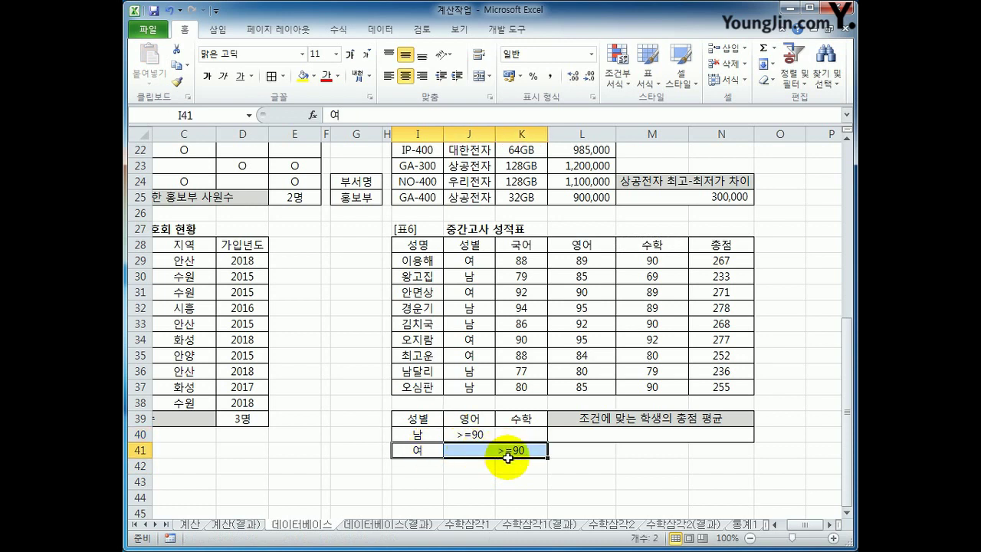
{"action": "left_click", "coordinate": [571, 435]}
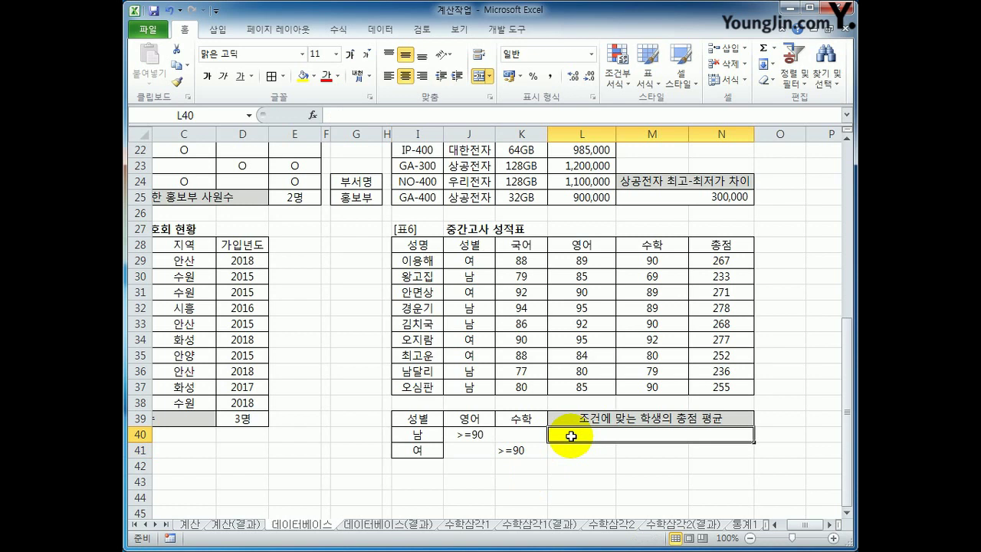
{"action": "left_click_drag", "start_coordinate": [426, 434], "coordinate": [506, 450]}
{"action": "left_click", "coordinate": [431, 452]}
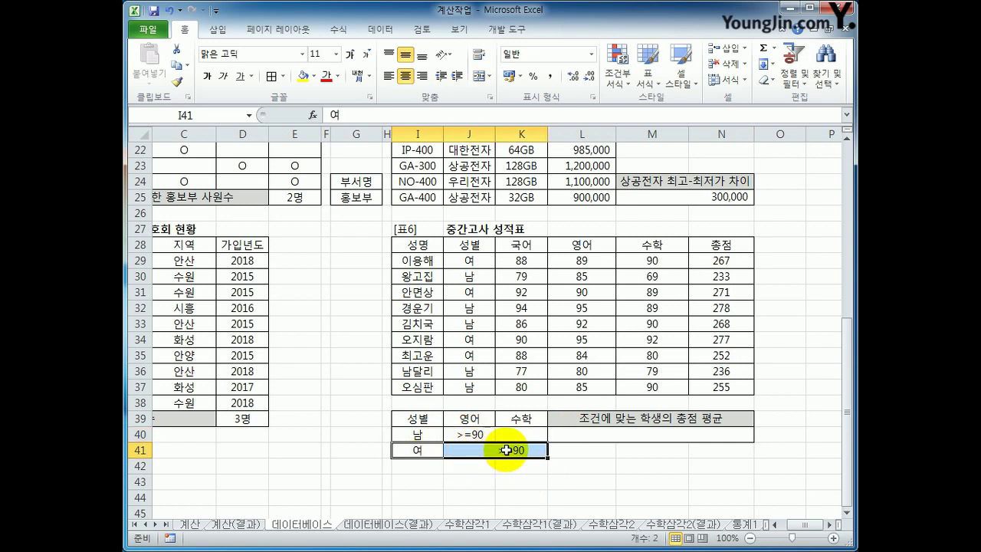
{"action": "left_click_drag", "start_coordinate": [719, 262], "coordinate": [718, 389]}
{"action": "left_click", "coordinate": [672, 441]}
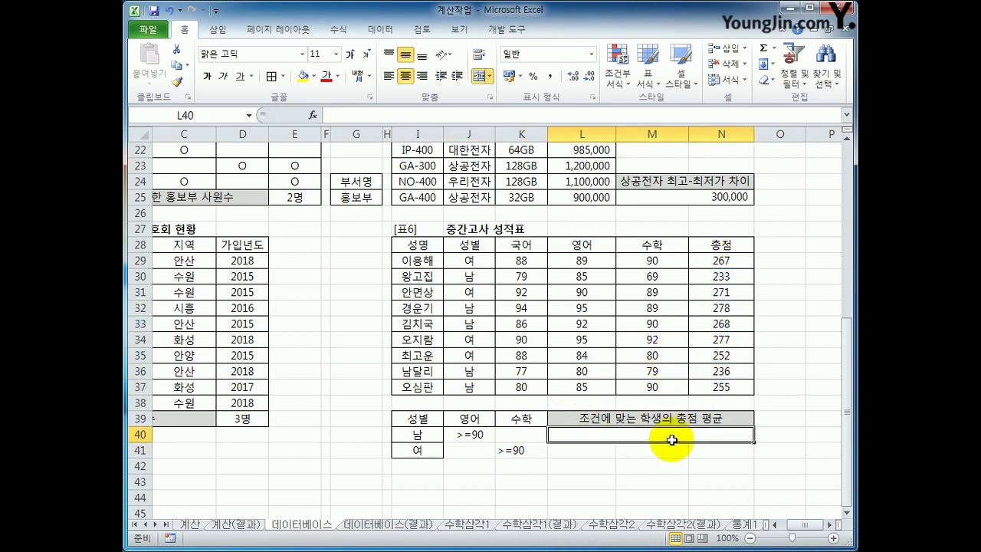
{"action": "type", "text": "=da"}
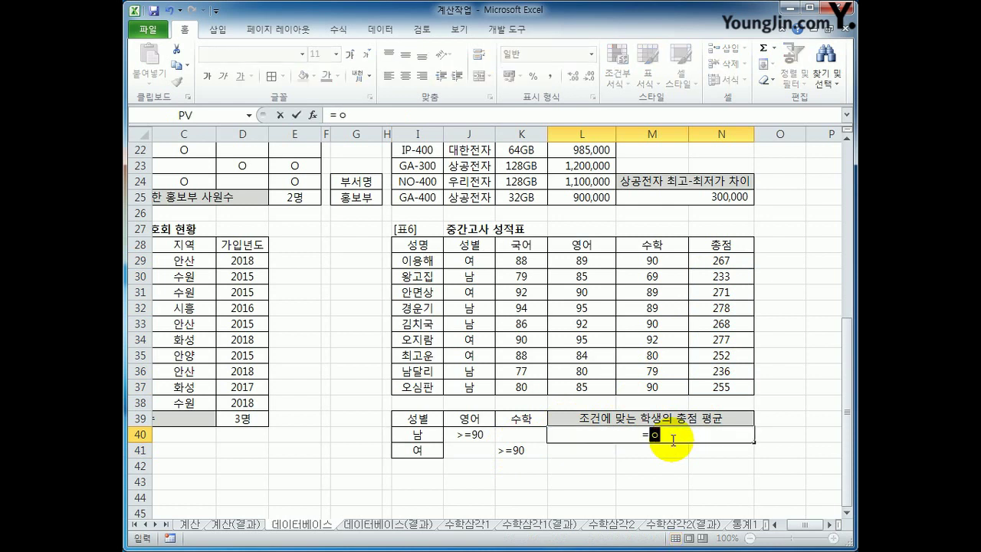
{"action": "type", "text": "v"}
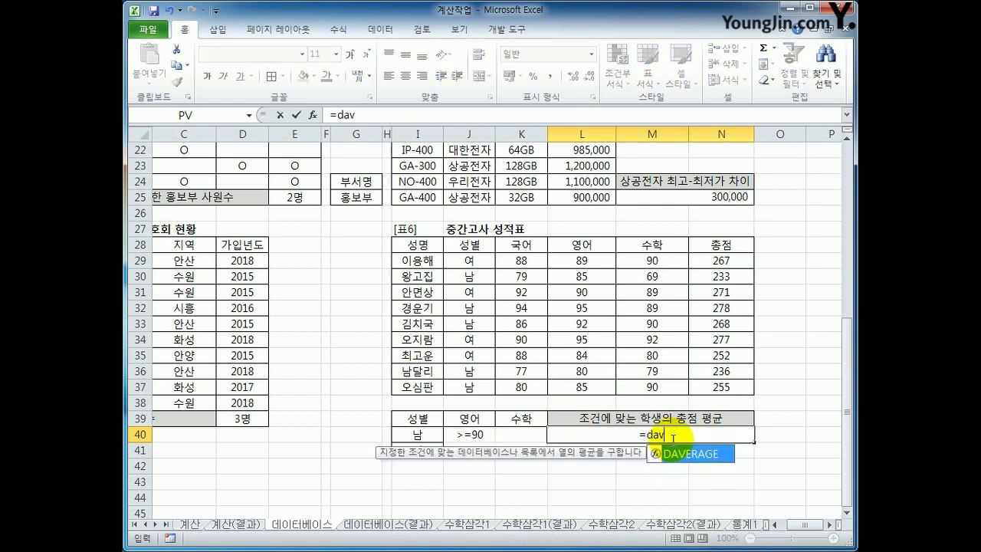
{"action": "key", "text": "Tab"}
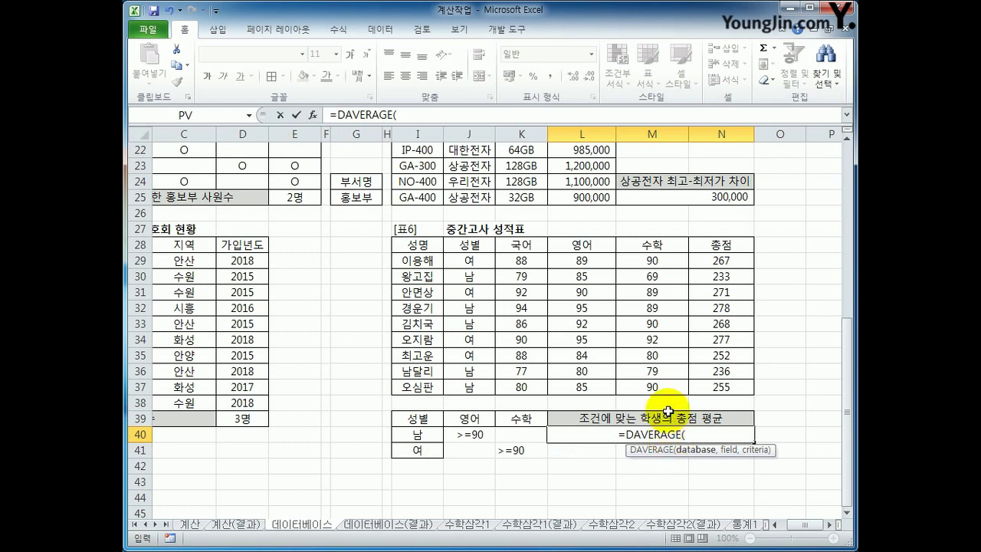
{"action": "left_click_drag", "start_coordinate": [414, 245], "coordinate": [703, 387]}
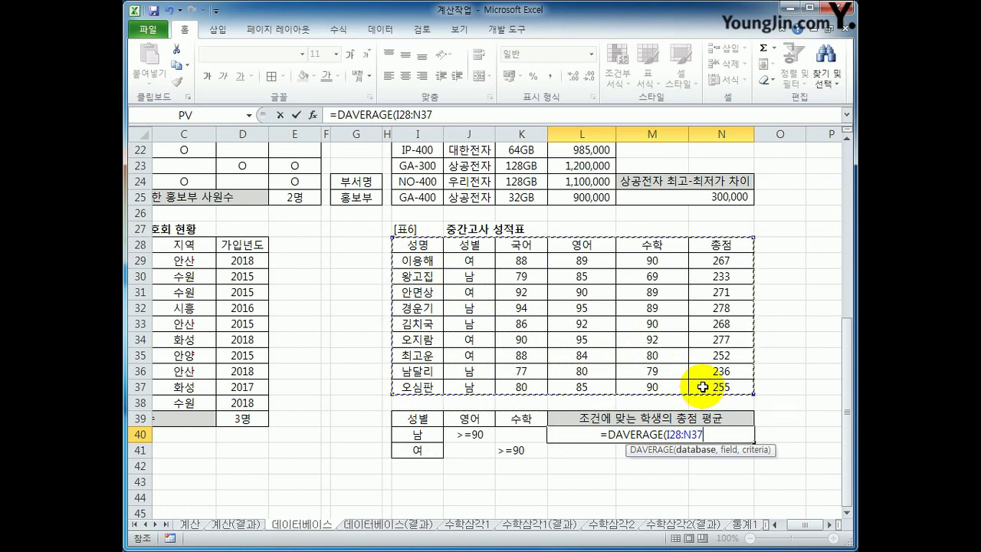
{"action": "type", "text": ","}
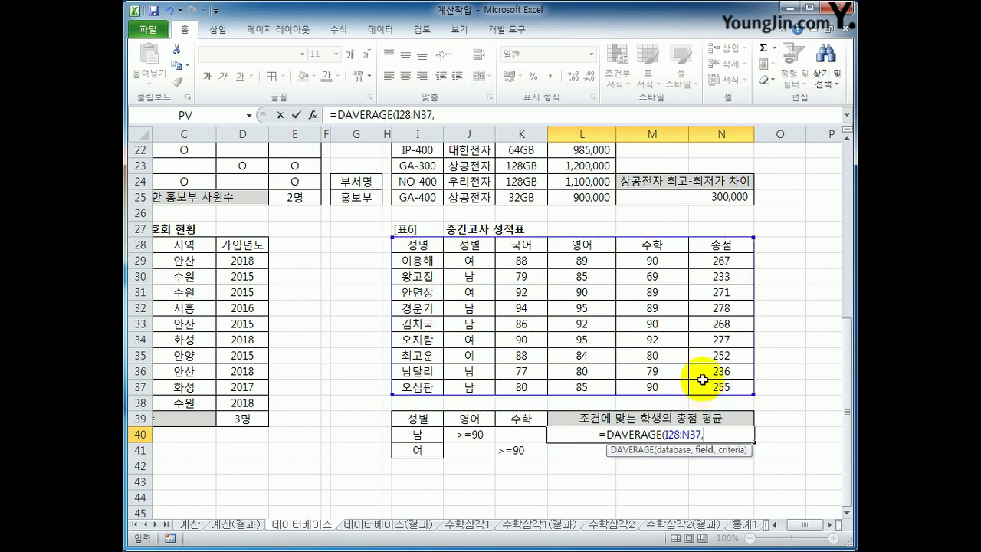
- Complete the DAVERAGE formula in L40 with the 총점 header N28 as field and I39:K41 as criteria, and commit it
{"action": "left_click", "coordinate": [722, 244]}
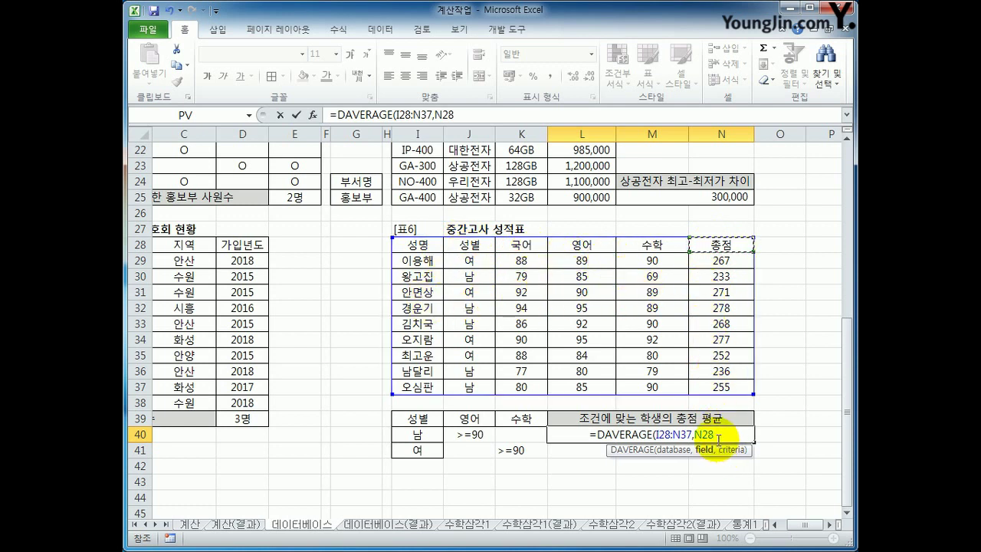
{"action": "type", "text": ","}
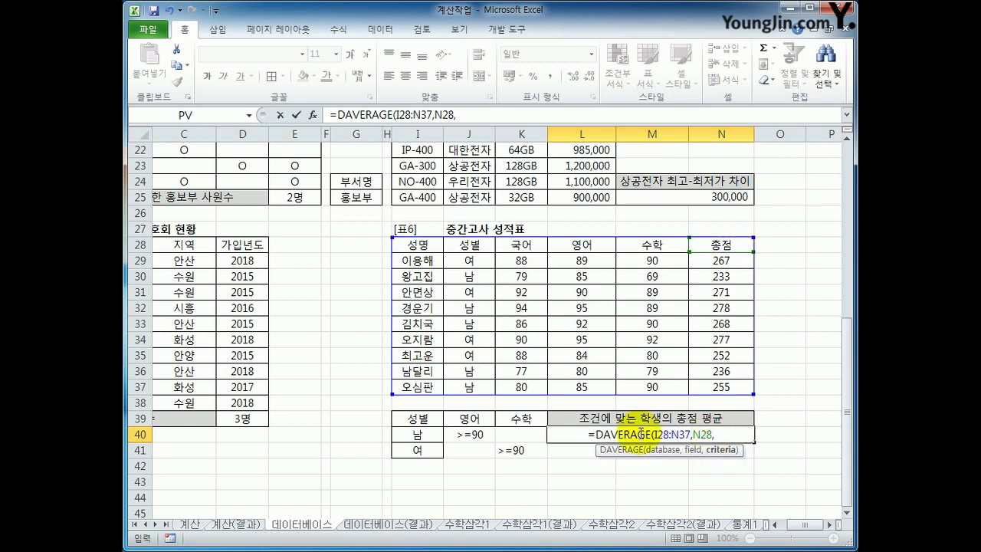
{"action": "left_click", "coordinate": [427, 420]}
{"action": "left_click_drag", "start_coordinate": [427, 420], "coordinate": [511, 452]}
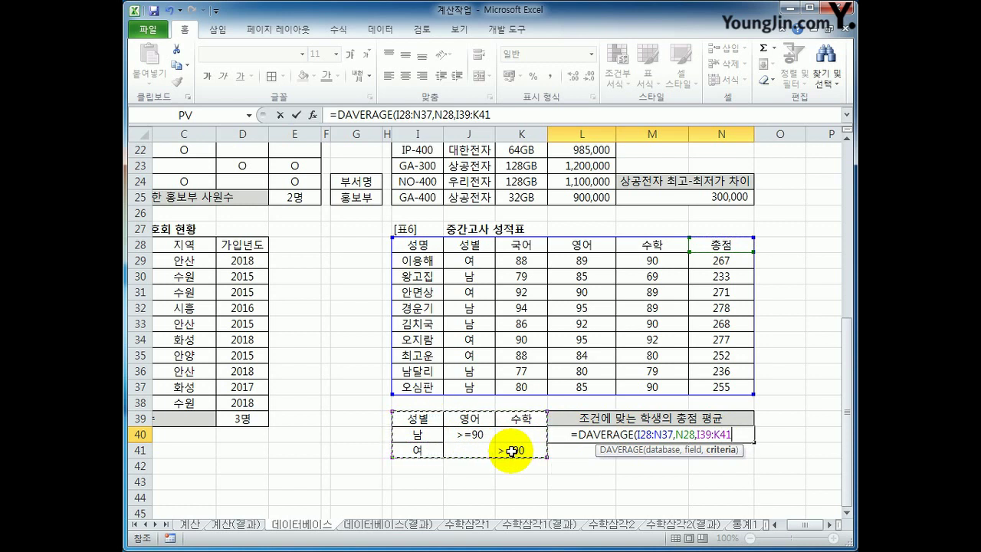
{"action": "type", "text": ")"}
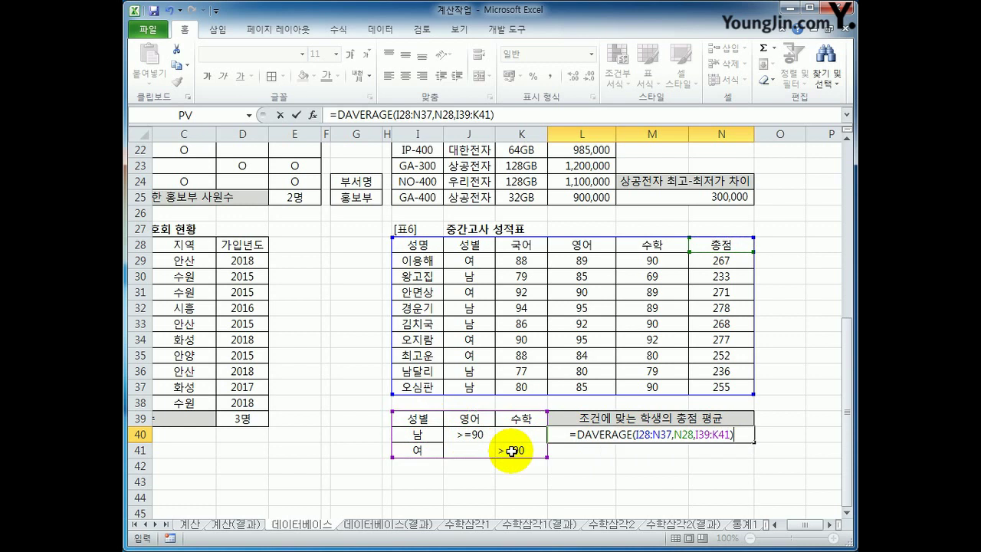
{"action": "key", "text": "Return"}
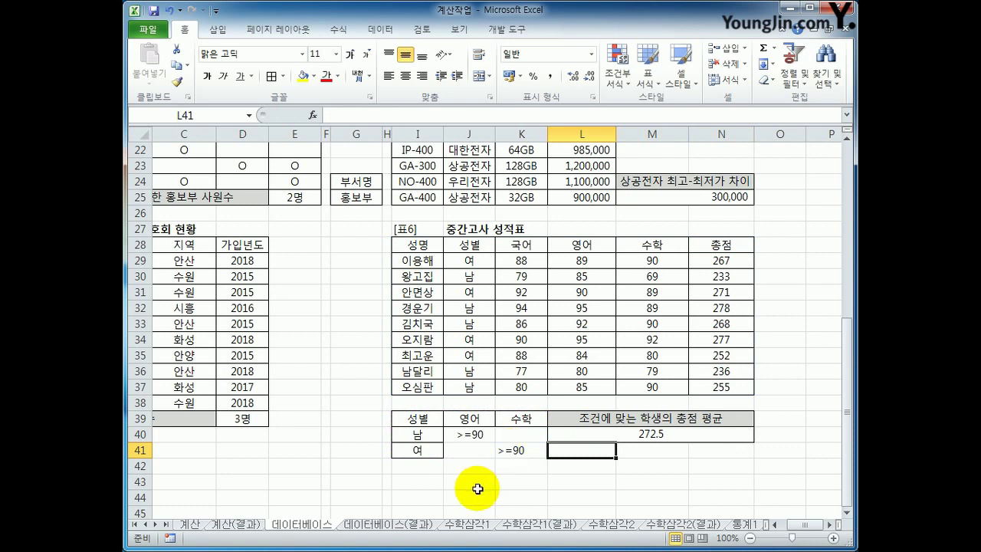
{"action": "left_click", "coordinate": [646, 449]}
{"action": "left_click", "coordinate": [657, 437]}
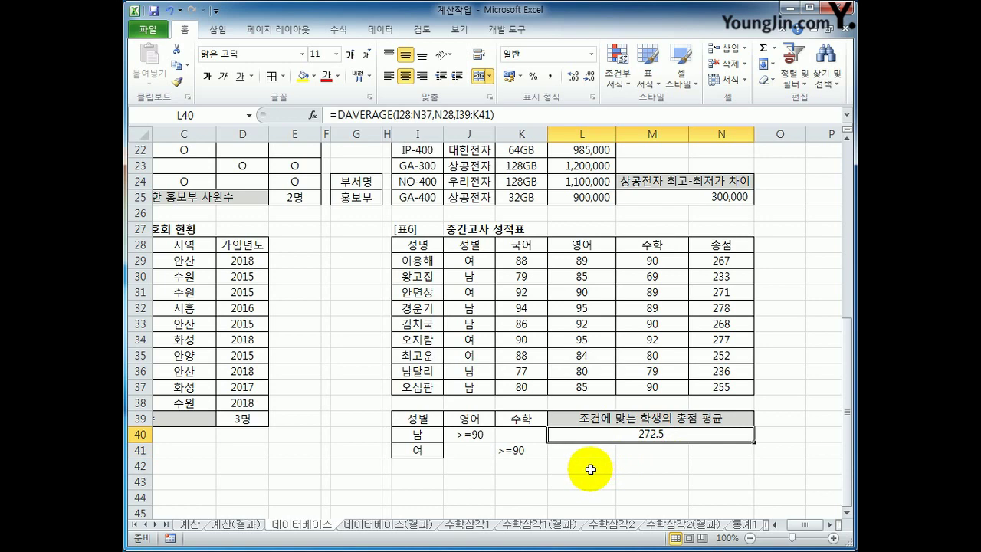
- On the 데이터베이스(결과) sheet, examine the database, field and criteria arguments of the DSUM formula in E11, leaving it unchanged
{"action": "left_click", "coordinate": [381, 525]}
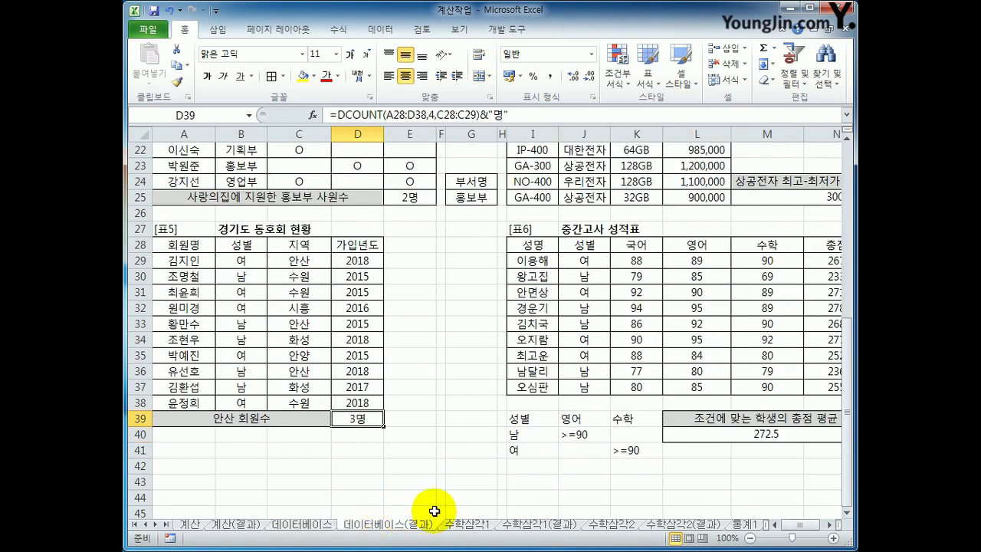
{"action": "left_click", "coordinate": [320, 525]}
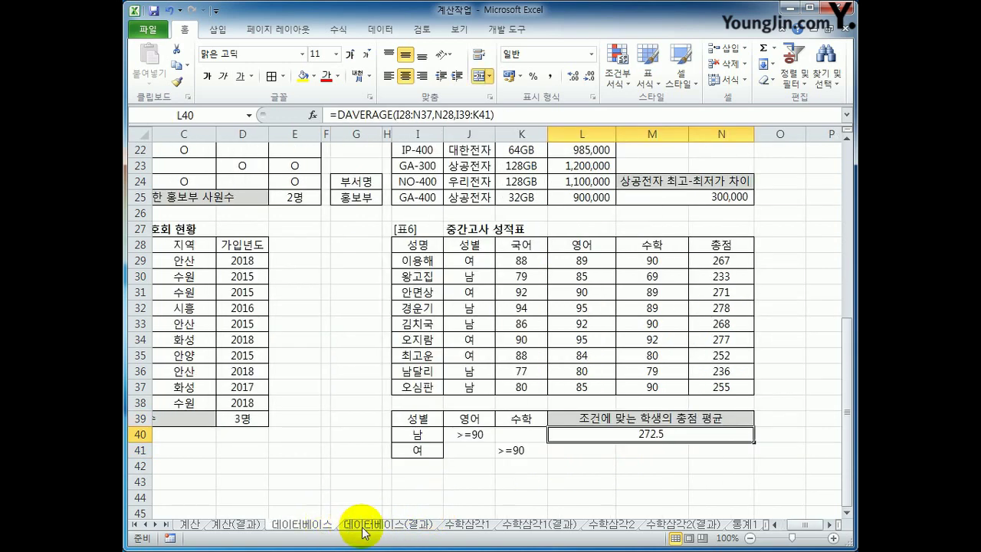
{"action": "left_click", "coordinate": [362, 529]}
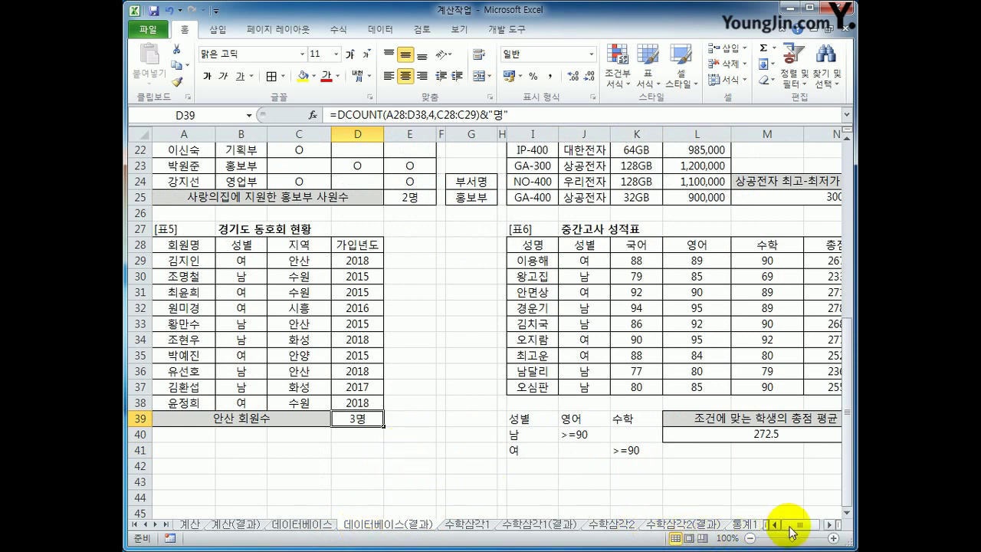
{"action": "left_click_drag", "start_coordinate": [788, 534], "coordinate": [788, 534]}
{"action": "scroll", "coordinate": [410, 390], "scroll_direction": "up", "scroll_amount": 7}
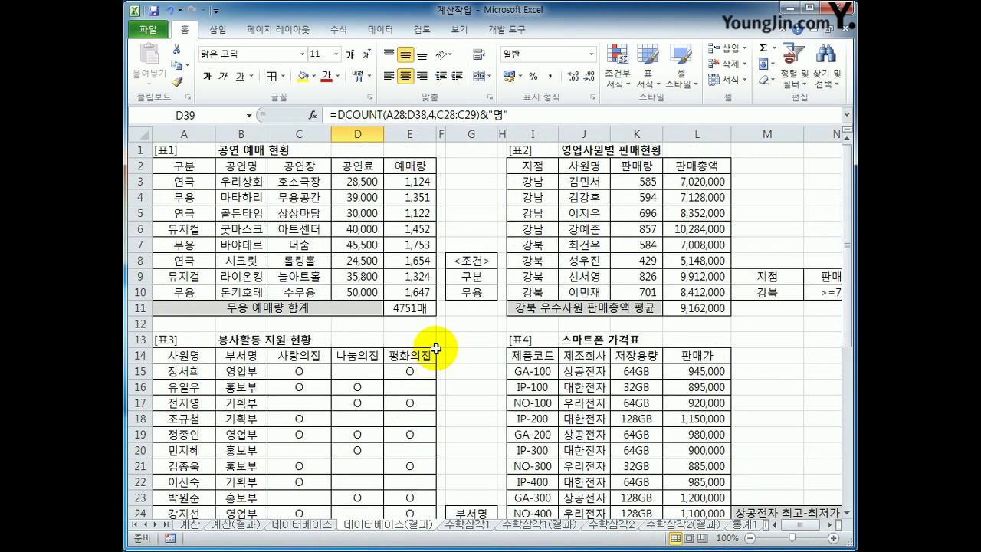
{"action": "left_click", "coordinate": [395, 305]}
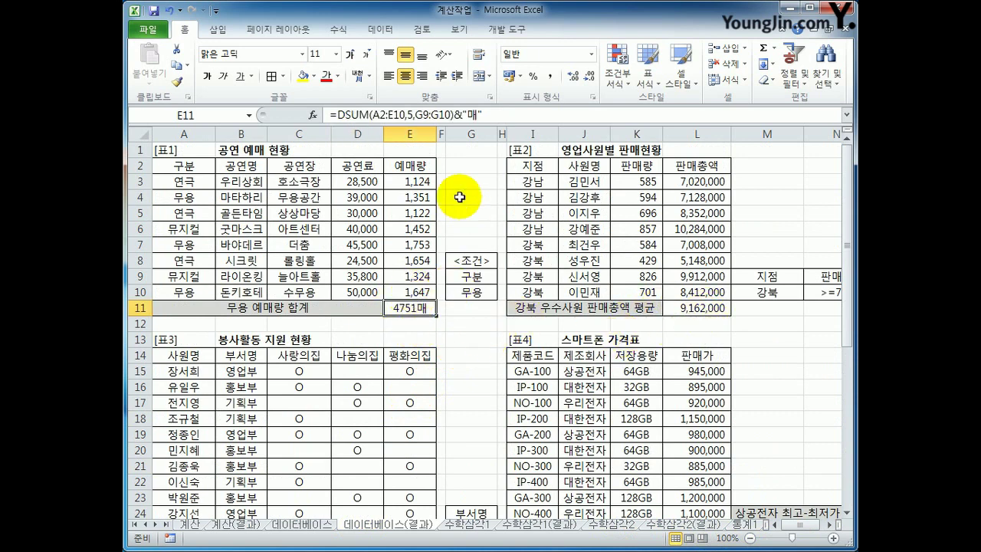
{"action": "left_click_drag", "start_coordinate": [373, 114], "coordinate": [405, 114]}
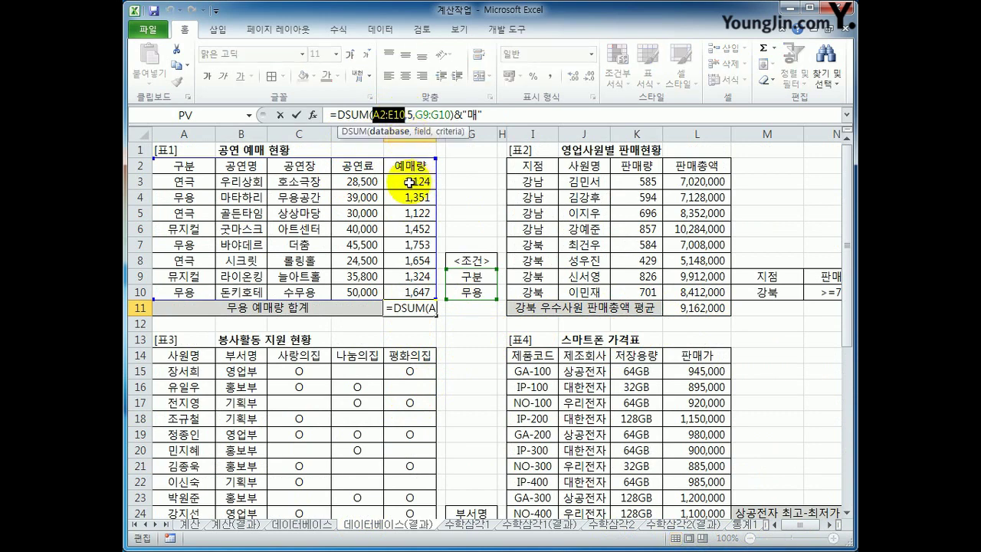
{"action": "double_click", "coordinate": [410, 114]}
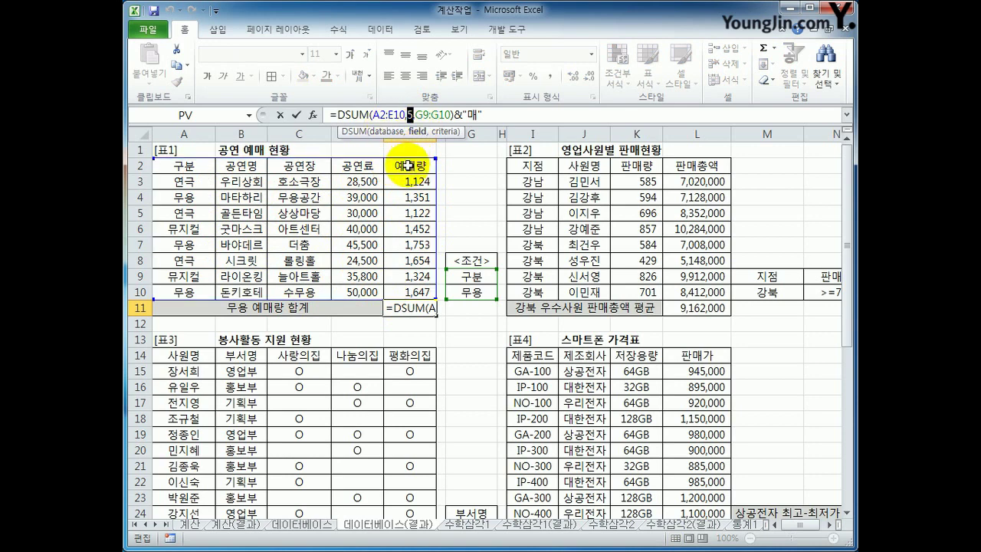
{"action": "left_click_drag", "start_coordinate": [415, 115], "coordinate": [449, 113]}
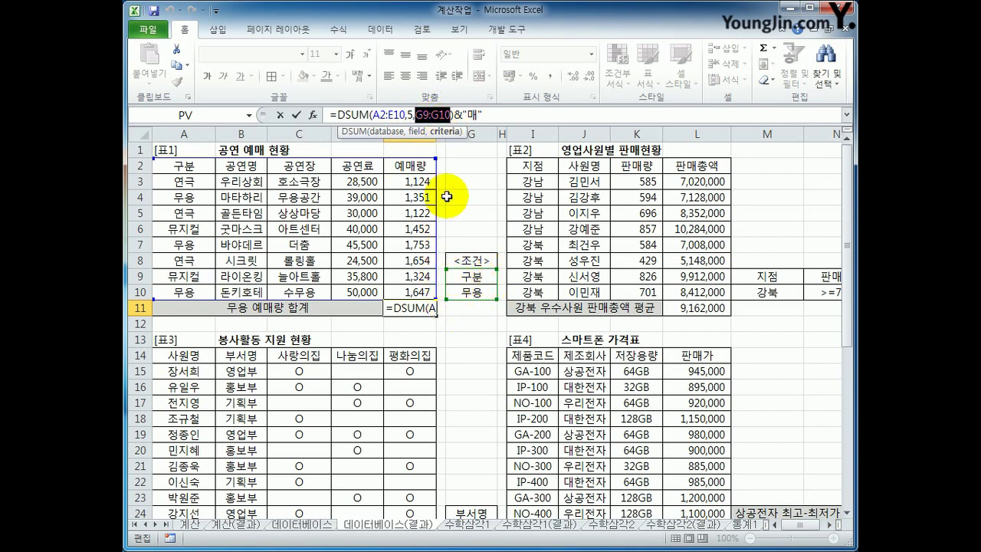
{"action": "left_click", "coordinate": [499, 117]}
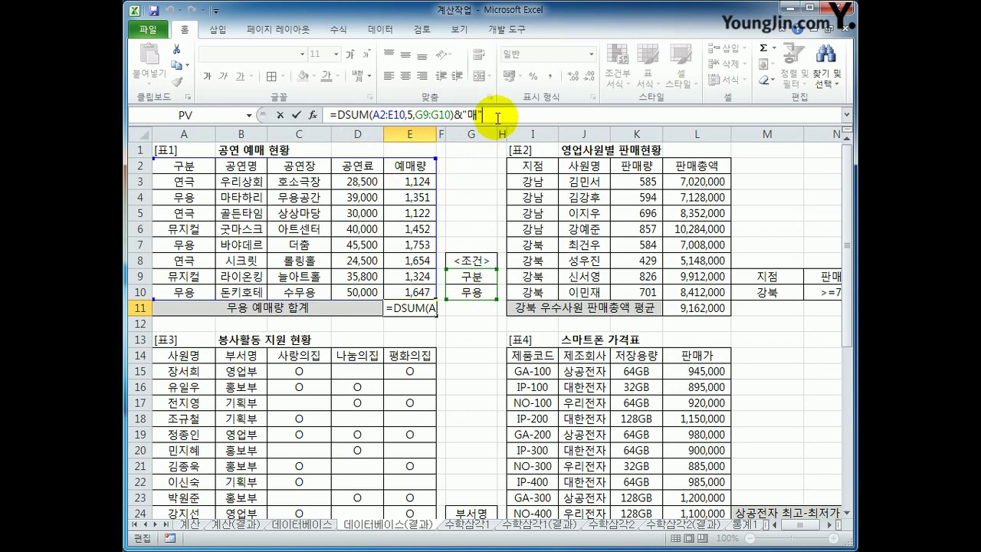
{"action": "key", "text": "Return"}
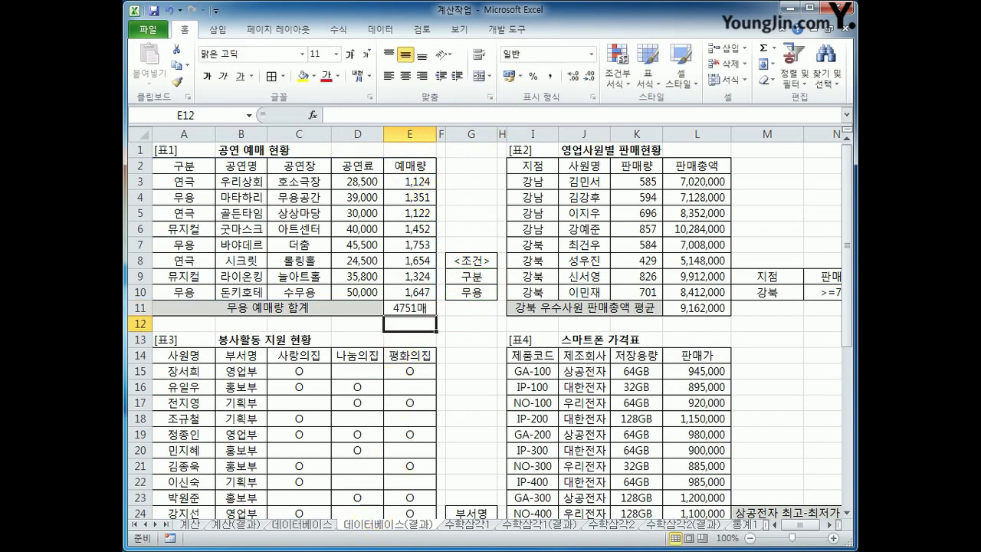